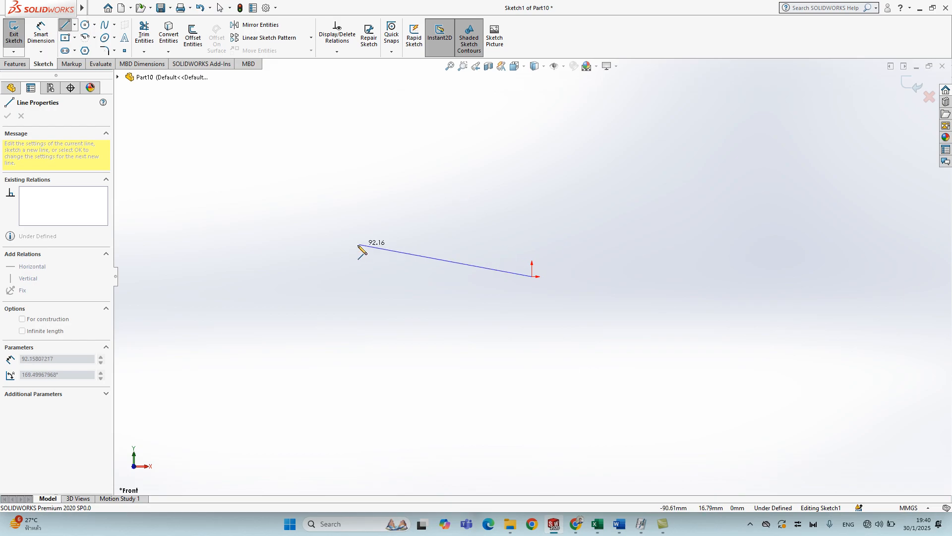
# Sketch a closed ten-line polygon that starts and ends at the origin, with a horizontal top edge and notches on both sides.
pyautogui.click(351, 178)
pyautogui.click(486, 103)
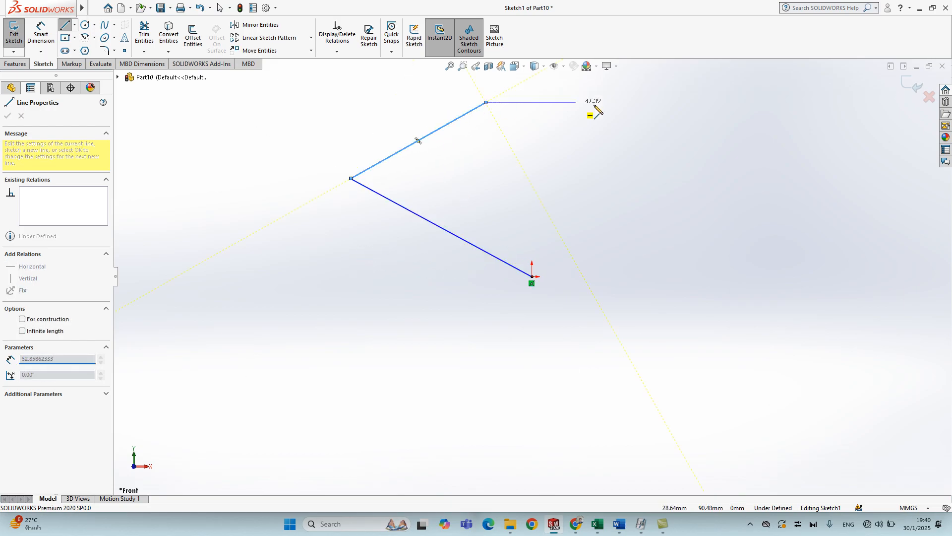
pyautogui.click(719, 103)
pyautogui.click(832, 168)
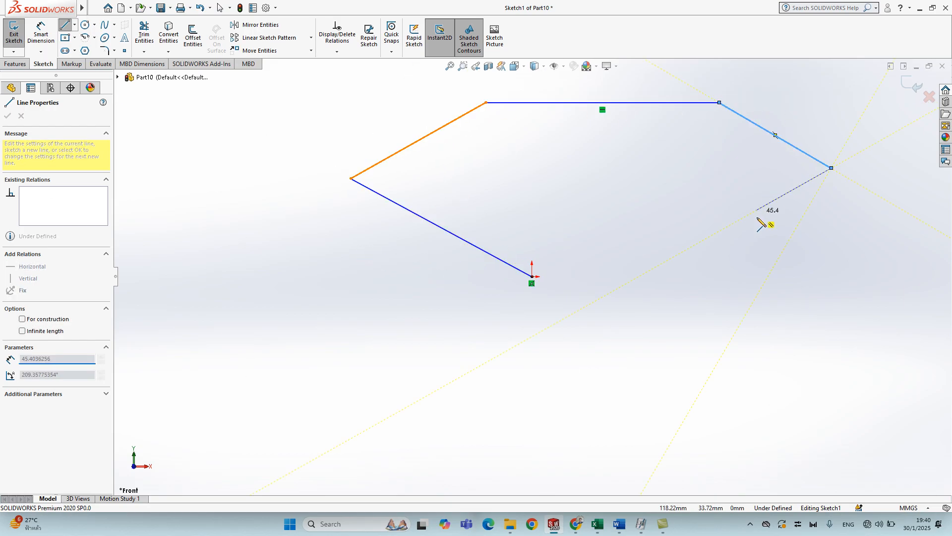
pyautogui.click(734, 246)
pyautogui.click(860, 348)
pyautogui.click(532, 398)
pyautogui.click(395, 319)
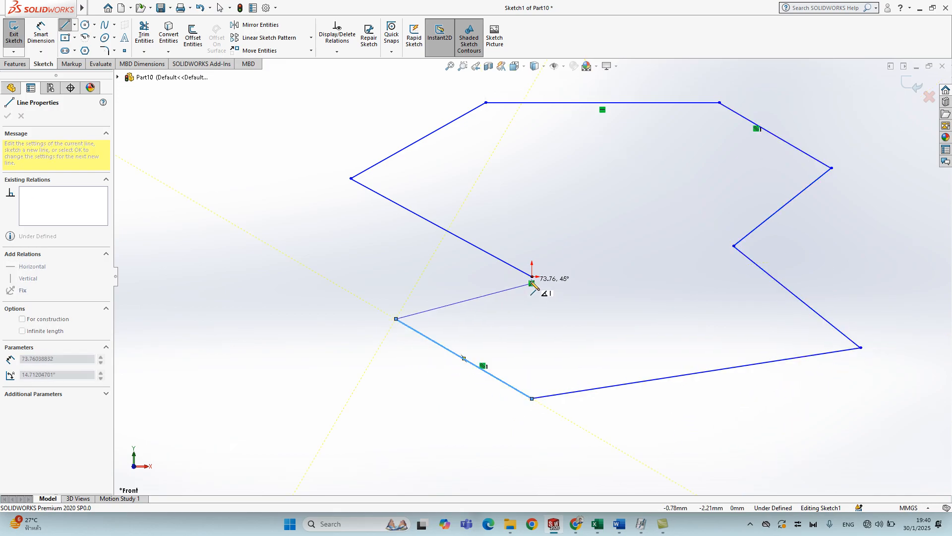
pyautogui.click(387, 260)
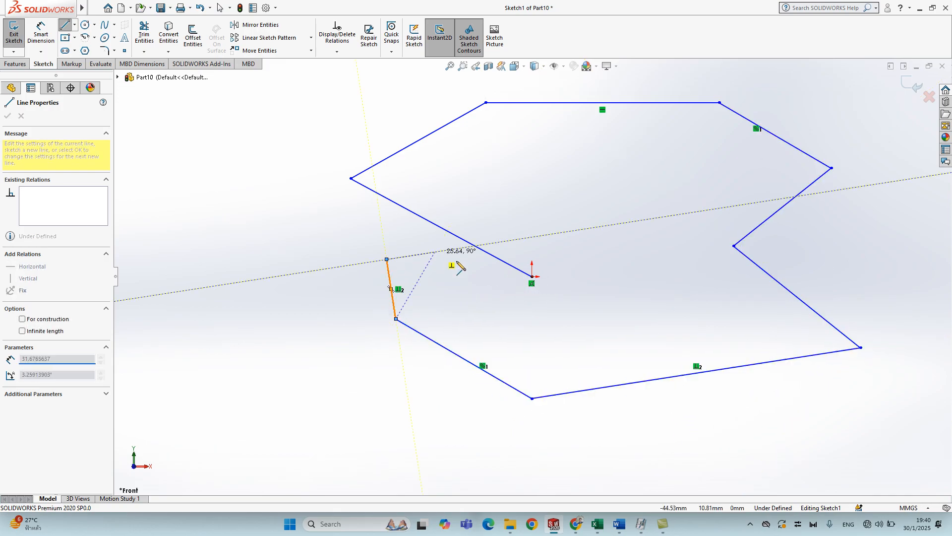
pyautogui.click(532, 277)
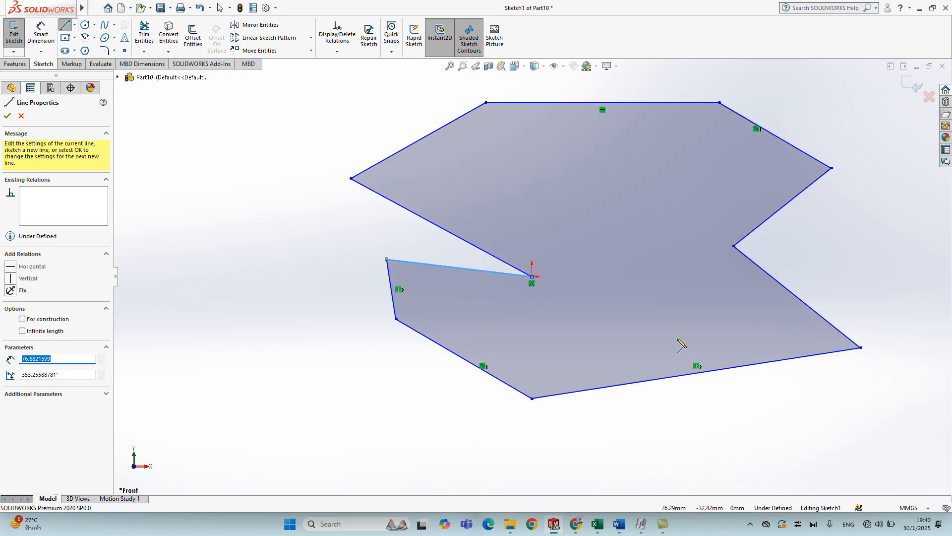
pyautogui.press('Escape')
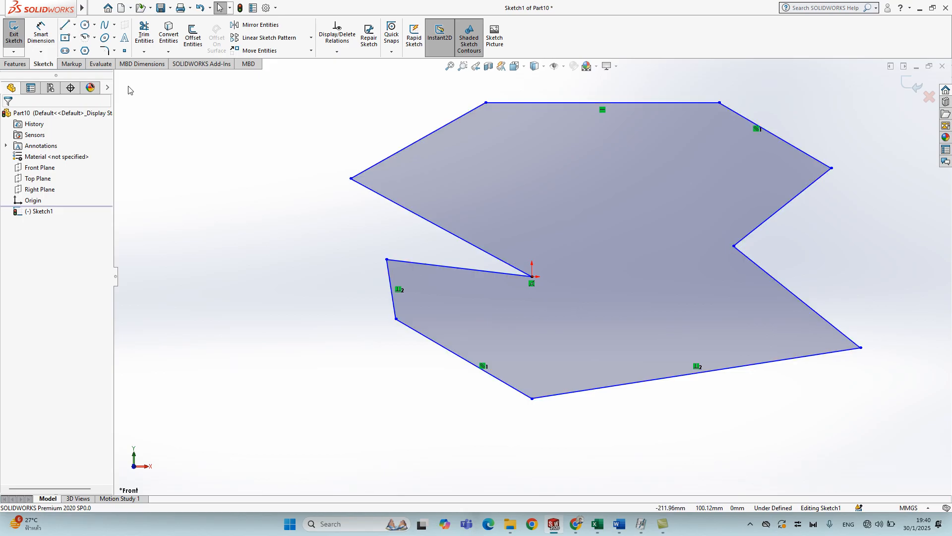
# Sketch a trial serpentine chain of three lines joined by two tangent arcs beside the polygon, and delete the whole chain.
pyautogui.click(64, 25)
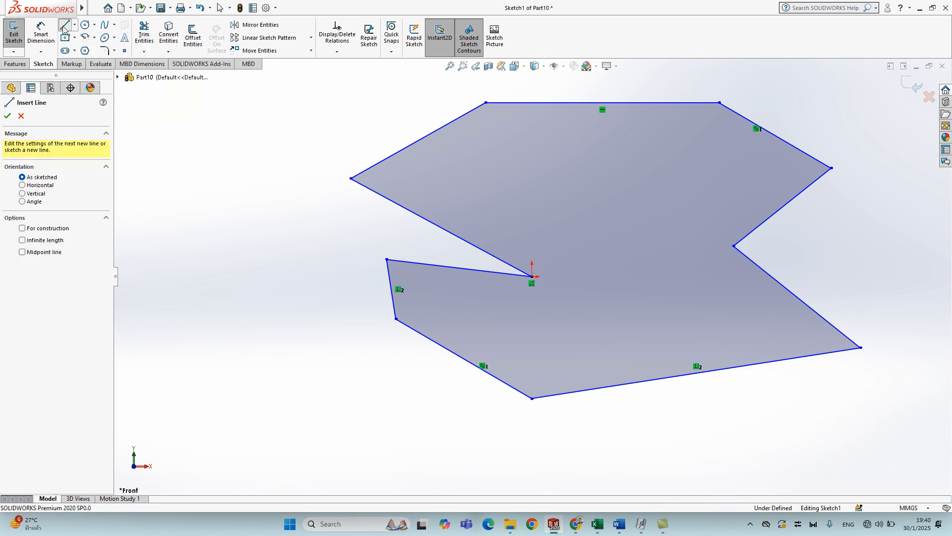
pyautogui.click(184, 254)
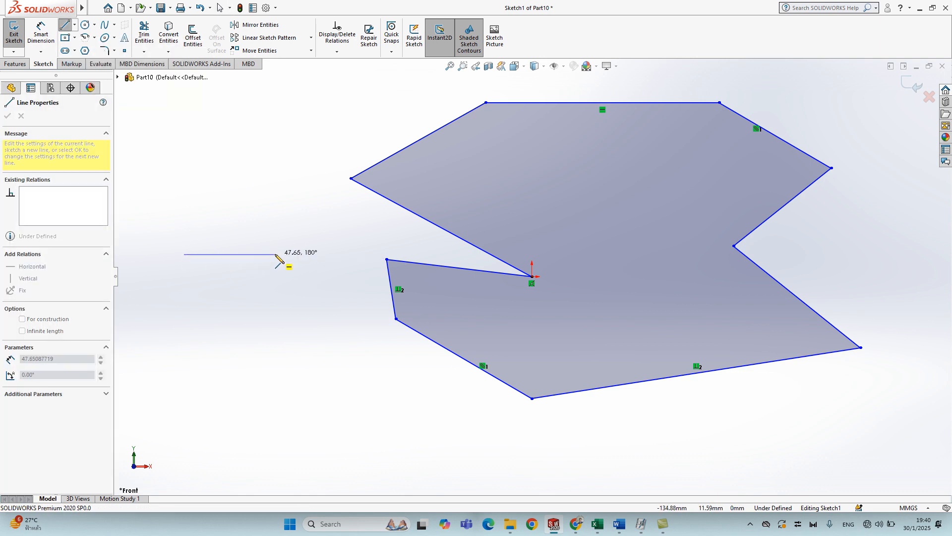
pyautogui.click(311, 258)
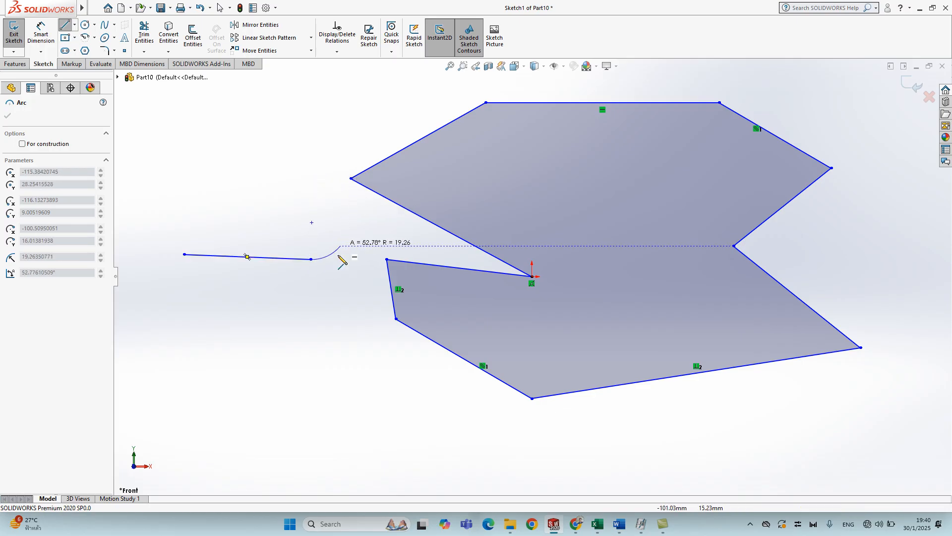
pyautogui.click(314, 178)
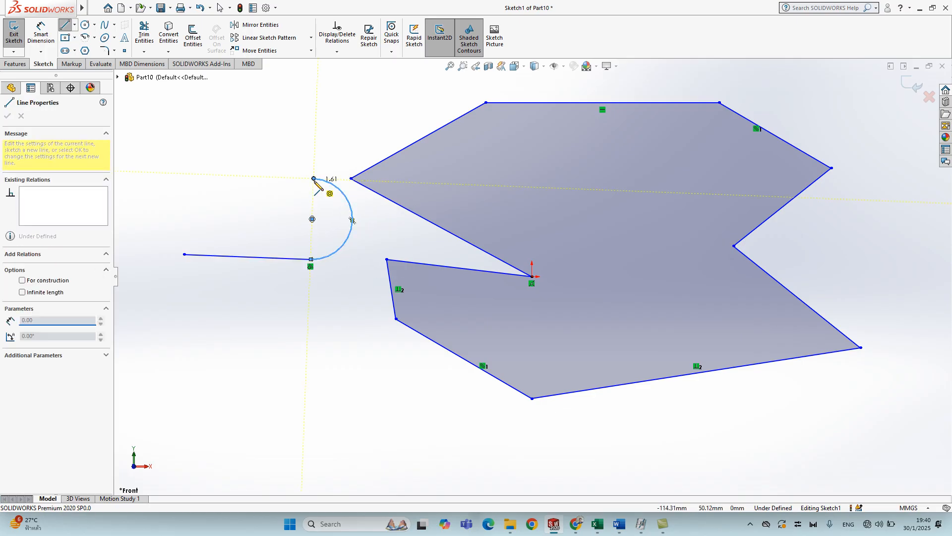
pyautogui.click(213, 178)
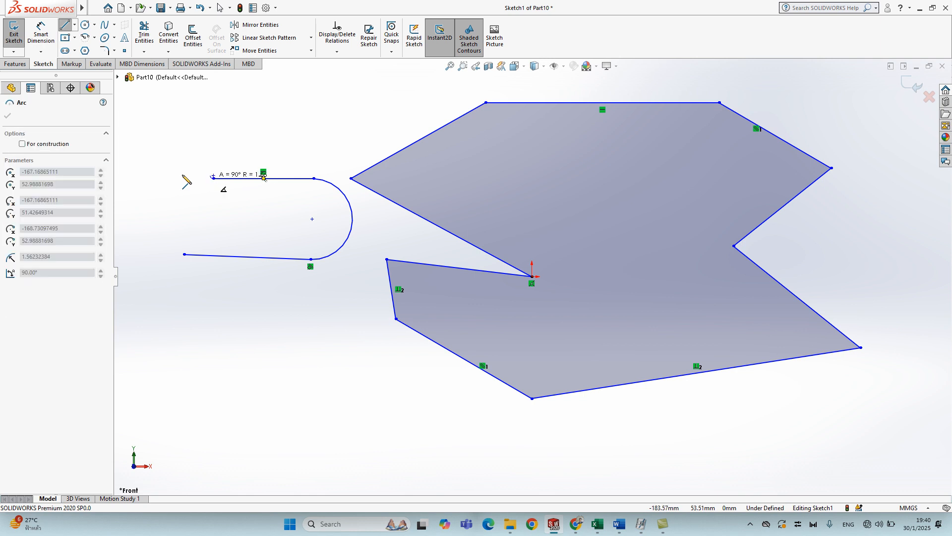
pyautogui.click(197, 119)
pyautogui.click(323, 123)
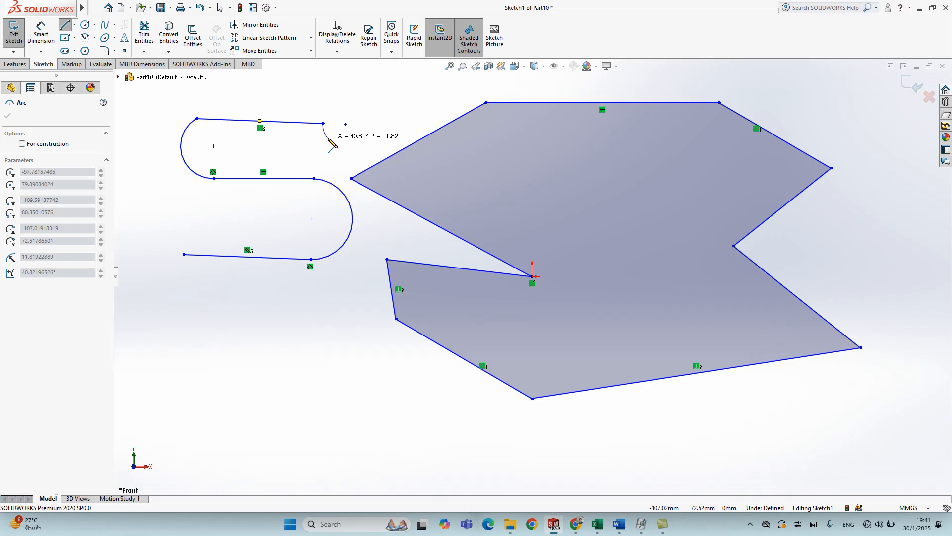
pyautogui.press('Escape')
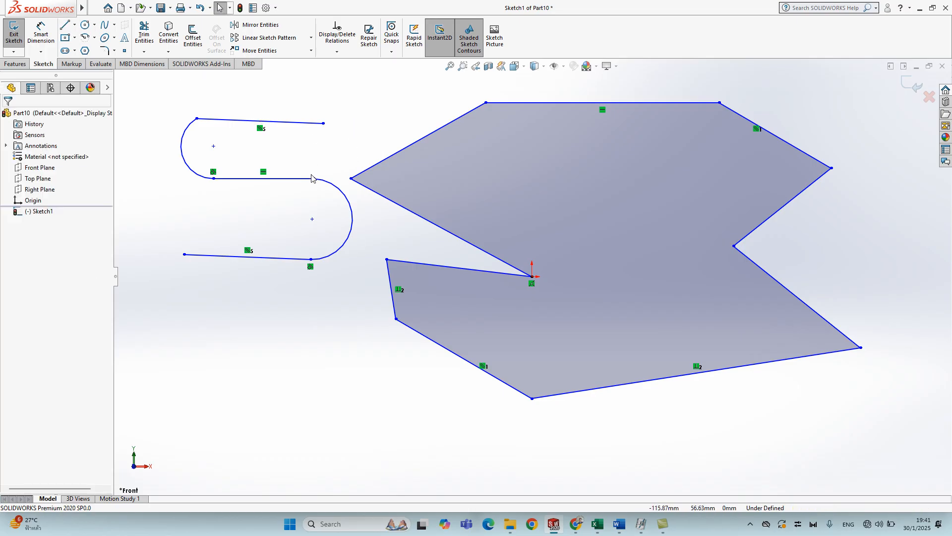
pyautogui.moveTo(332, 320); pyautogui.dragTo(189, 98)
pyautogui.press('Delete')
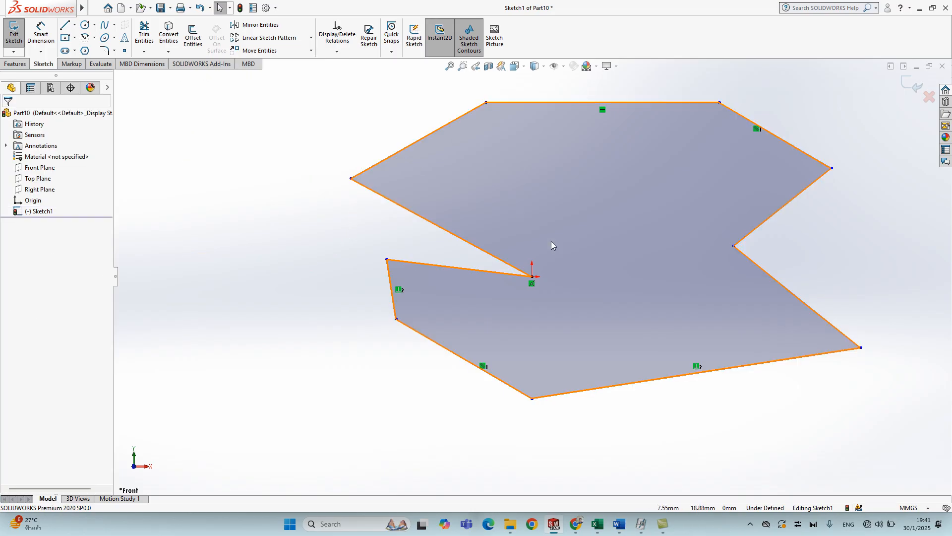
# Make the polygon's short left edge below the notch vertical.
pyautogui.click(389, 282)
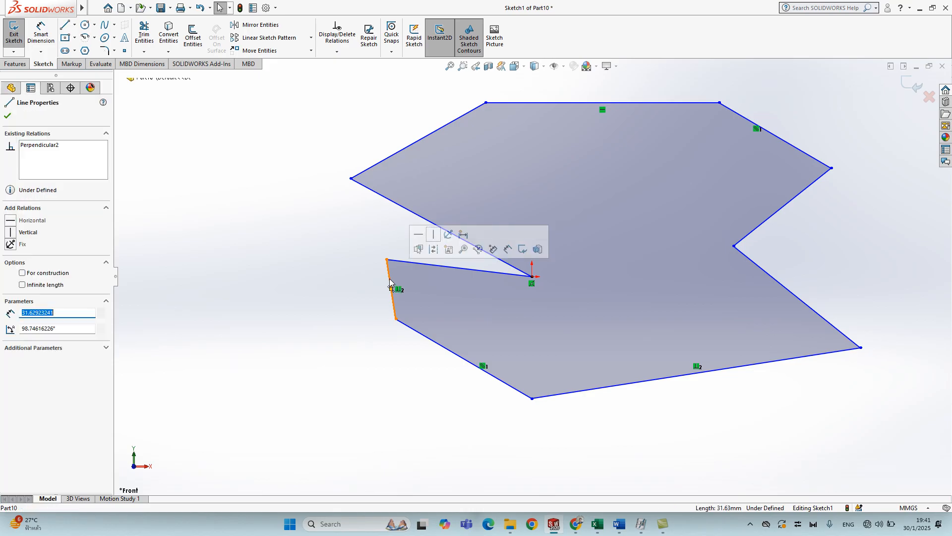
pyautogui.click(434, 238)
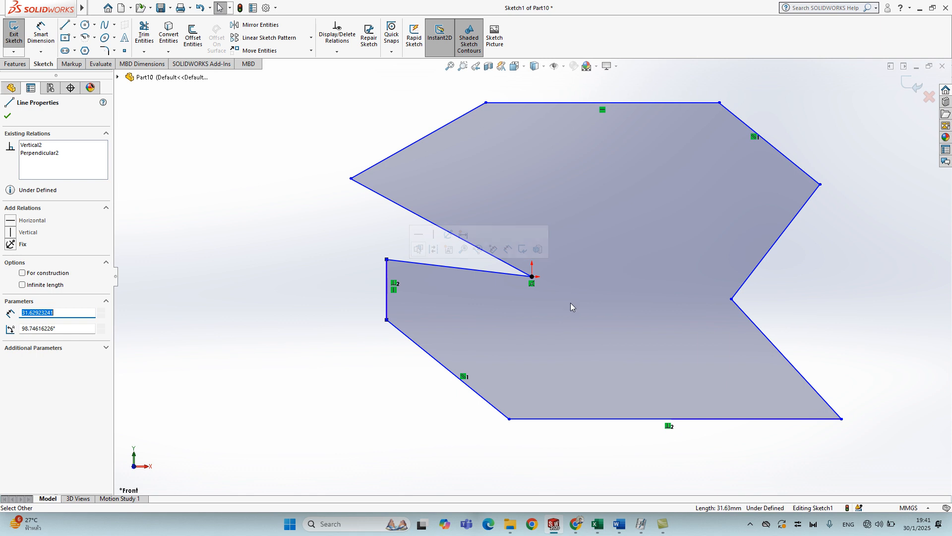
pyautogui.click(357, 244)
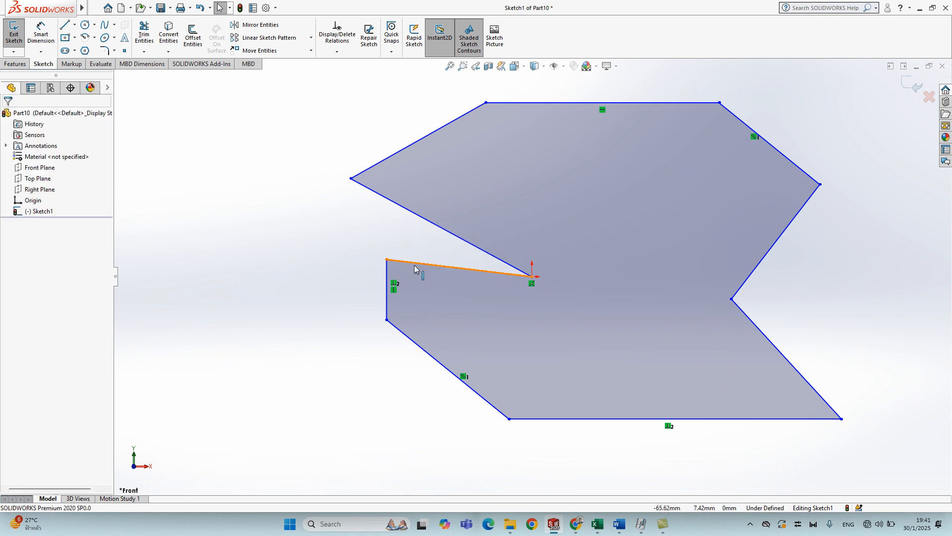
# Make the edge running from the short vertical edge to the origin and the slanted lower-left edge horizontal.
pyautogui.click(445, 268)
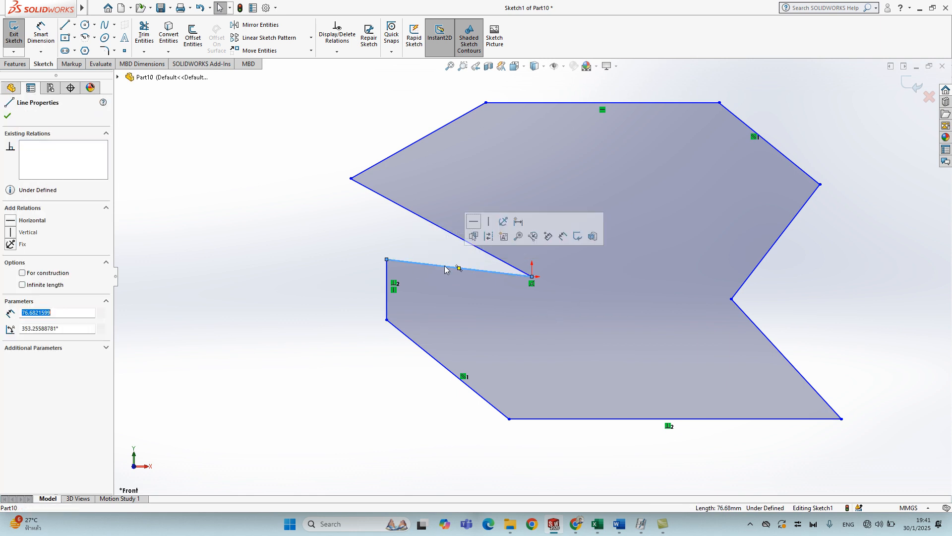
pyautogui.click(473, 225)
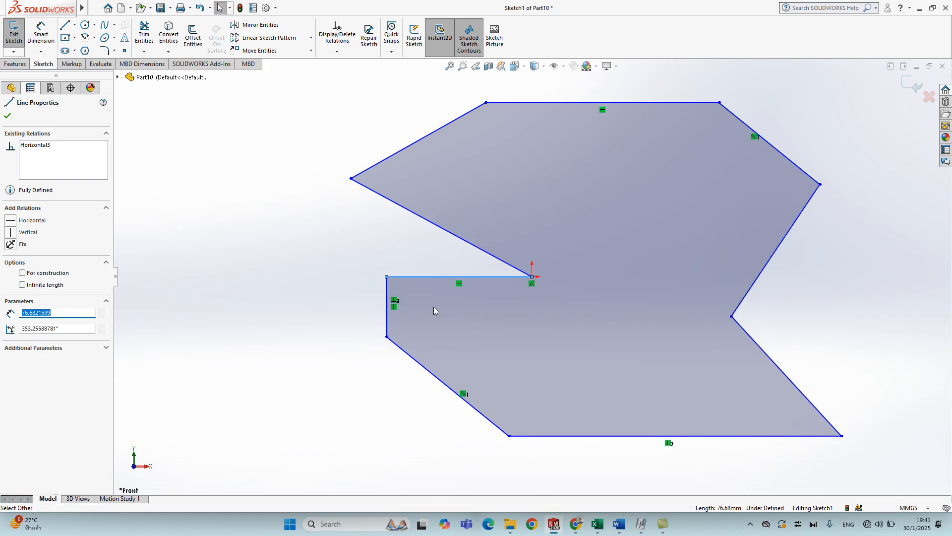
pyautogui.click(480, 417)
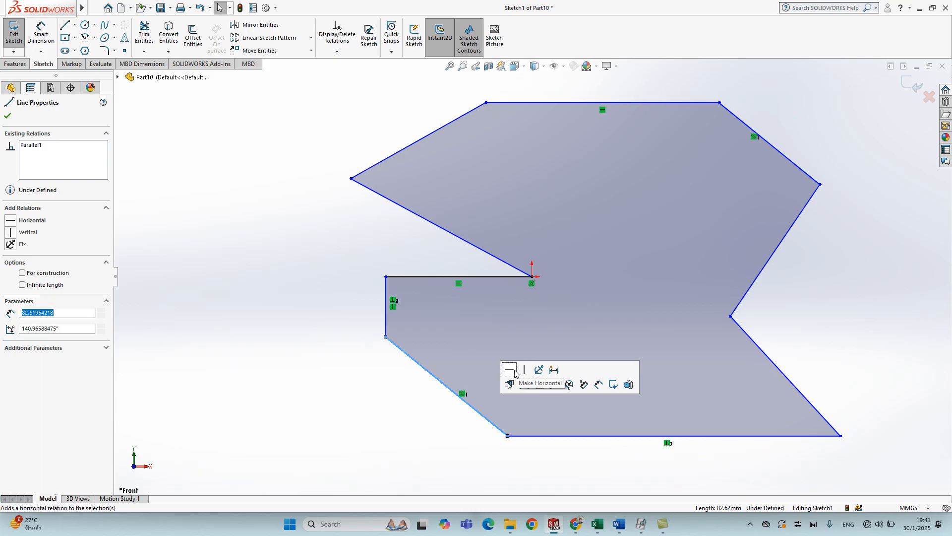
pyautogui.click(510, 370)
# Reposition the polygon's stretched lower corners, placing the lower-right one at about X 98.4, Y -99.4 mm.
pyautogui.scroll(-3, 530, 282)
pyautogui.moveTo(524, 288)
pyautogui.mouseDown()
pyautogui.moveTo(506, 334)
pyautogui.moveTo(437, 362)
pyautogui.moveTo(238, 380)
pyautogui.moveTo(279, 419)
pyautogui.mouseUp()
pyautogui.scroll(4, 445, 387)
pyautogui.scroll(2, 695, 330)
pyautogui.moveTo(936, 310); pyautogui.dragTo(605, 356)
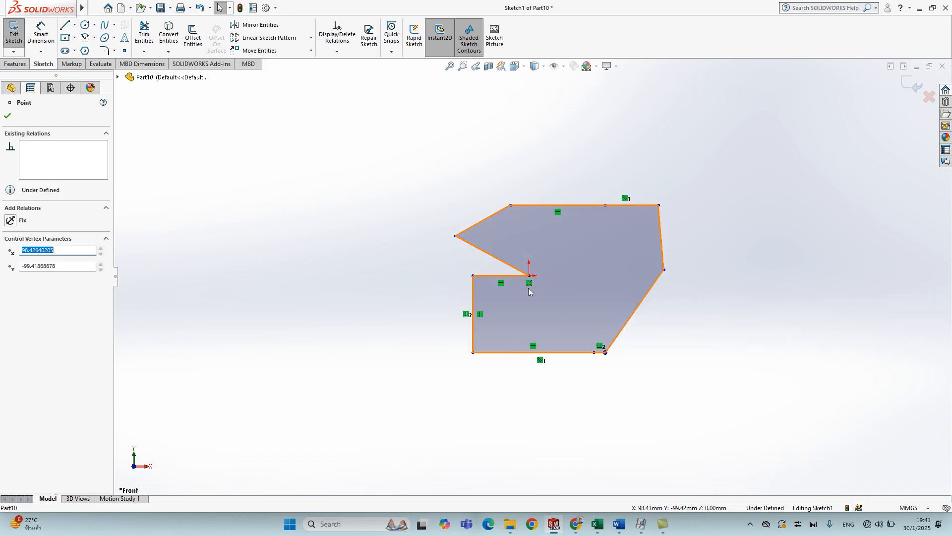
# Move the pointed upper-left vertex of the notch to just above the origin.
pyautogui.moveTo(456, 236); pyautogui.dragTo(530, 227)
pyautogui.click(471, 233)
pyautogui.scroll(-3, 521, 240)
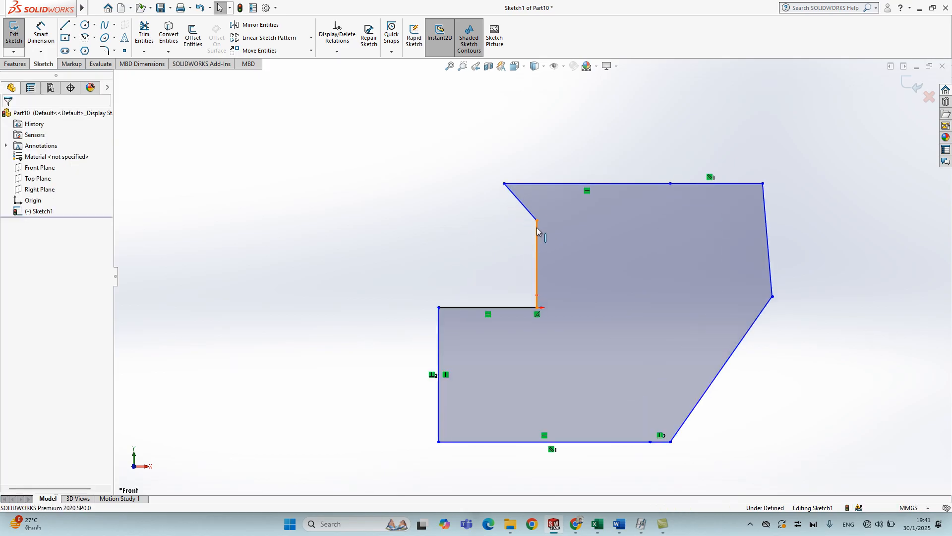
# Make the line rising from the origin vertical, and move the top edge's left corner further up and outward.
pyautogui.click(538, 227)
pyautogui.click(580, 187)
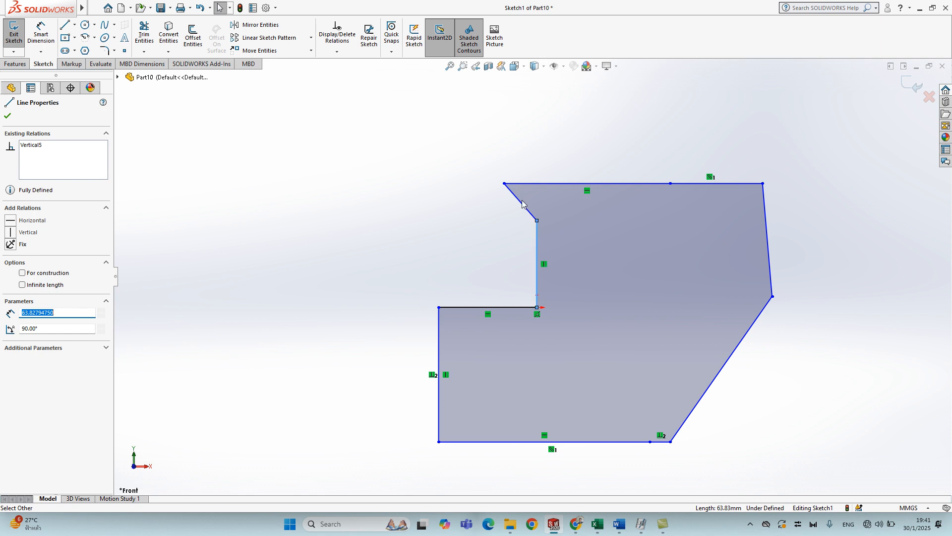
pyautogui.moveTo(505, 184); pyautogui.dragTo(434, 134)
pyautogui.click(868, 317)
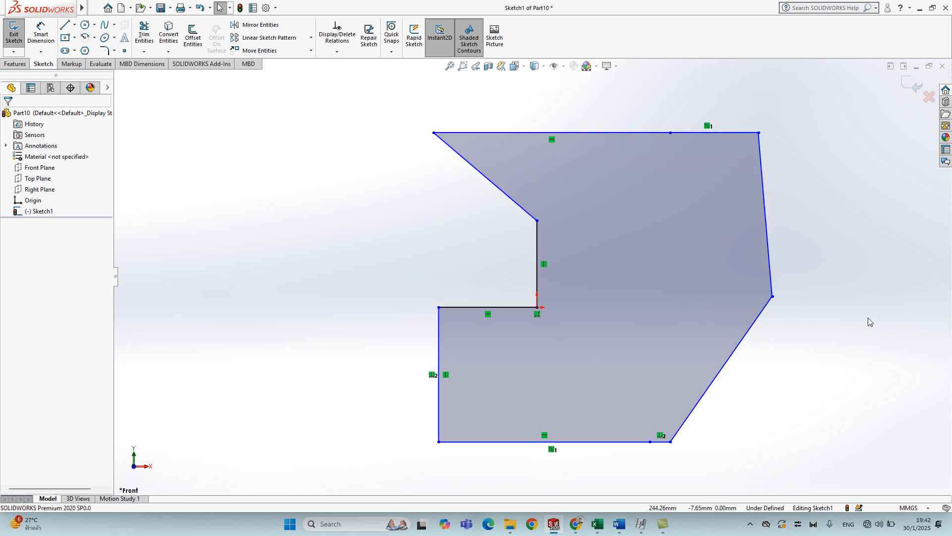
# Dimension the vertical left edge and set its length to 50 mm.
pyautogui.click(40, 34)
pyautogui.click(439, 372)
pyautogui.click(373, 367)
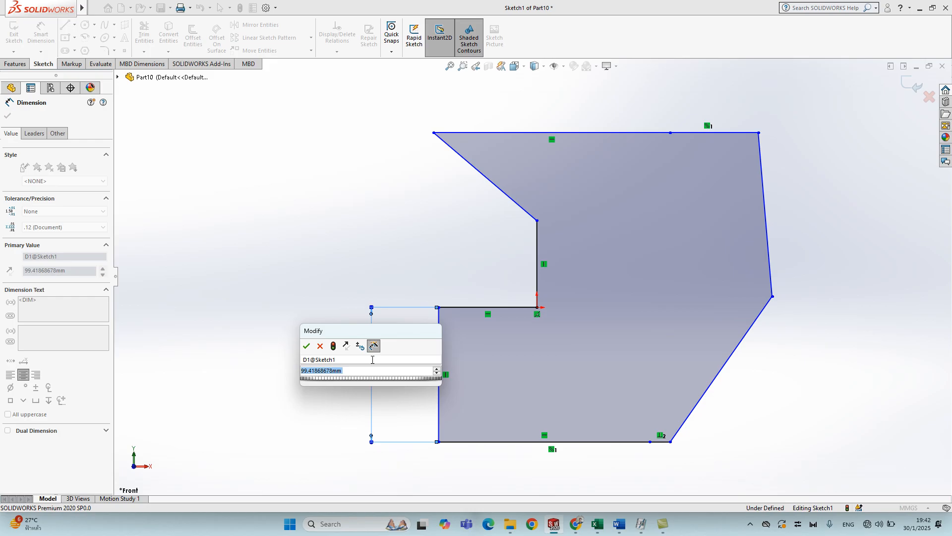
pyautogui.press('BackSpace')
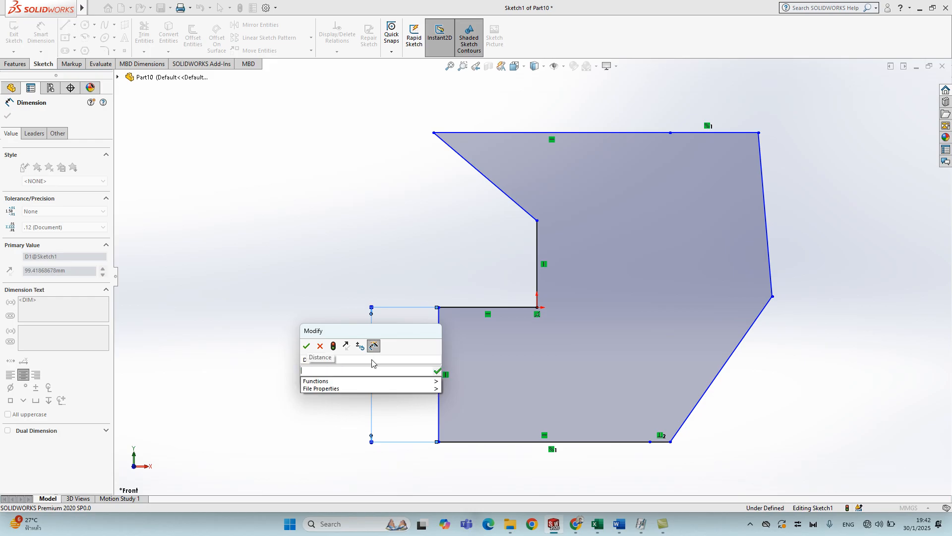
pyautogui.press('super+space')
pyautogui.write('50')
pyautogui.press('Return')
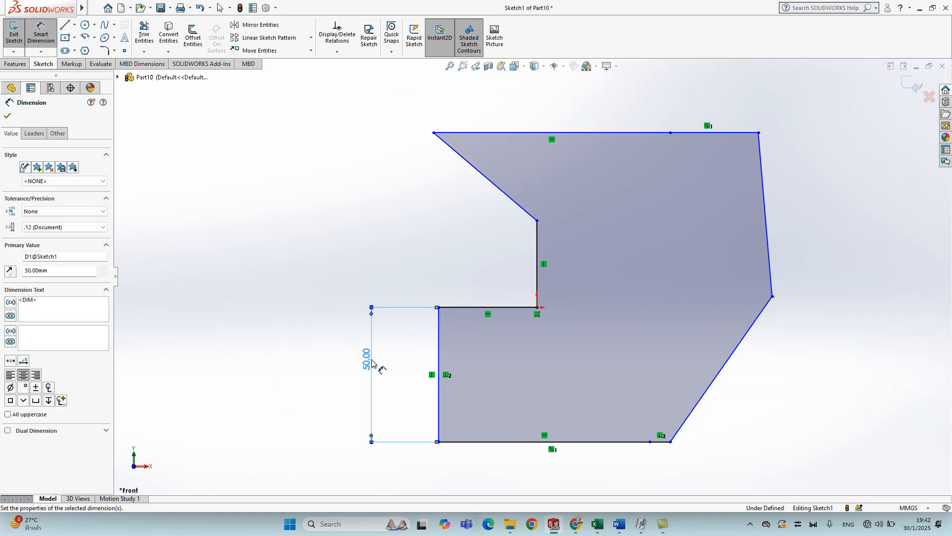
# Dimension the horizontal edge ending at the origin and set its length to 50 mm.
pyautogui.click(510, 308)
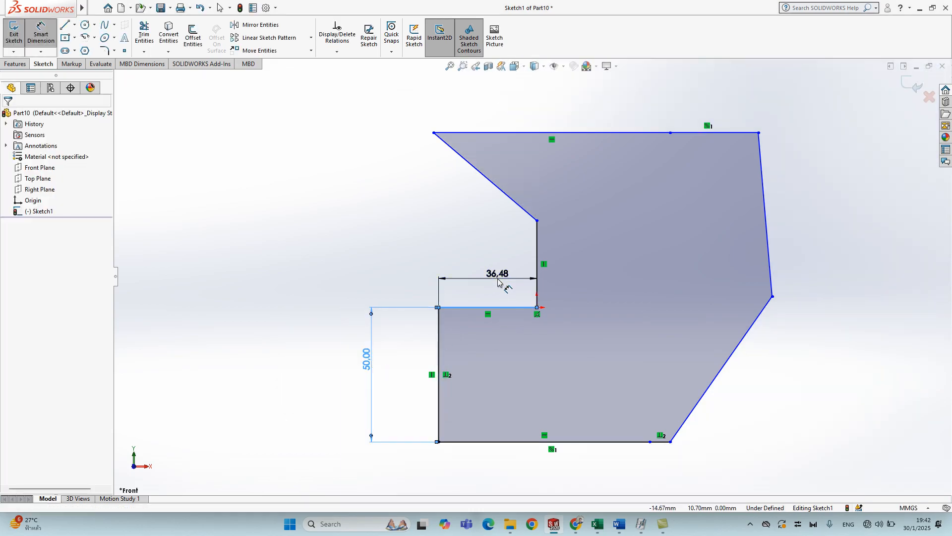
pyautogui.click(499, 278)
pyautogui.write('50')
pyautogui.press('Return')
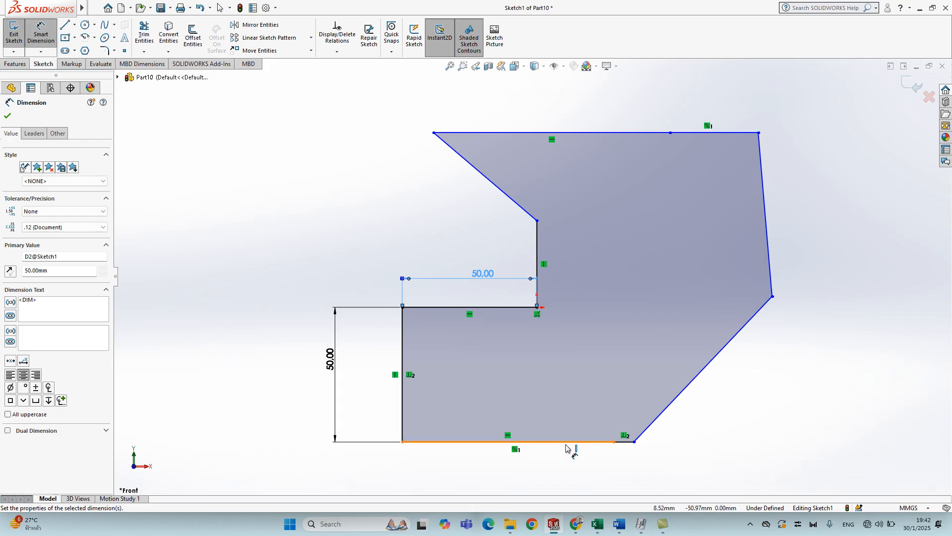
pyautogui.press('Escape')
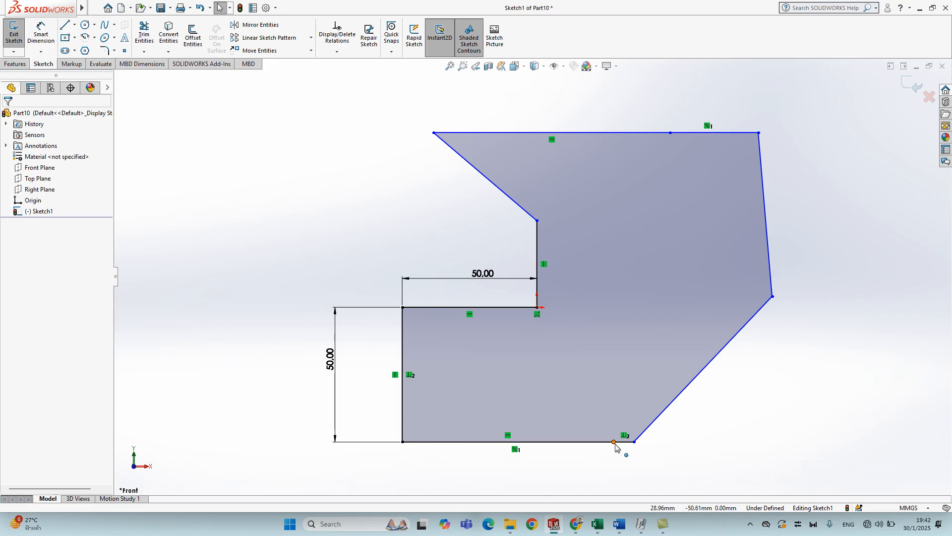
# Move the lower-right corner outward and the intermediate vertex on the bottom edge inward to about X 12.2 mm.
pyautogui.moveTo(635, 447)
pyautogui.mouseDown()
pyautogui.moveTo(686, 400)
pyautogui.moveTo(706, 396)
pyautogui.mouseUp()
pyautogui.moveTo(616, 444); pyautogui.dragTo(576, 453)
# Delete the perpendicular, parallel and horizontal relations attached to the two bottom edge segments.
pyautogui.click(638, 440)
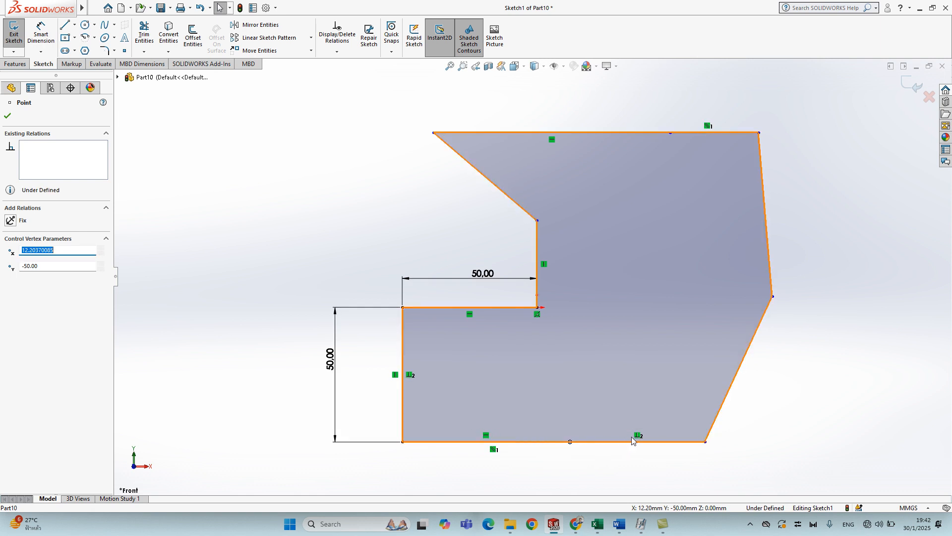
pyautogui.click(639, 435)
pyautogui.press('Delete')
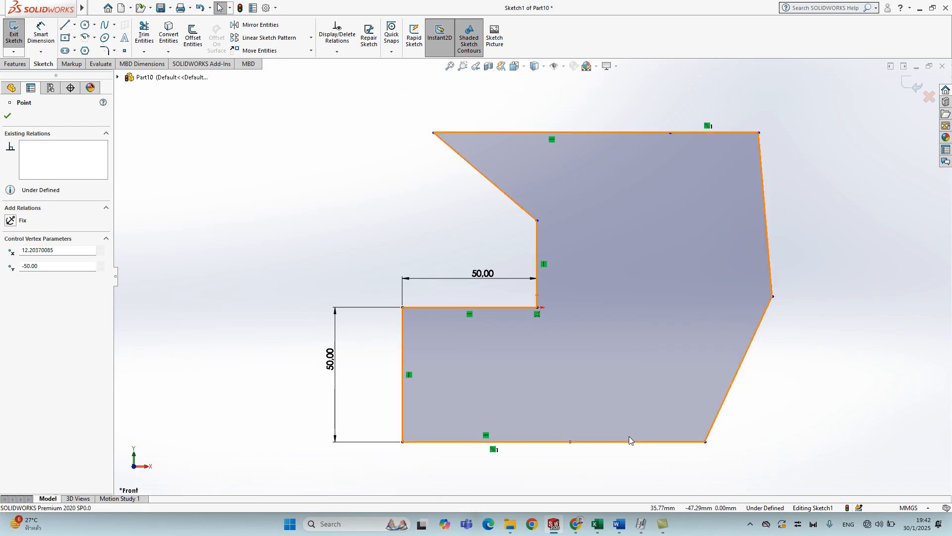
pyautogui.click(497, 451)
pyautogui.press('Delete')
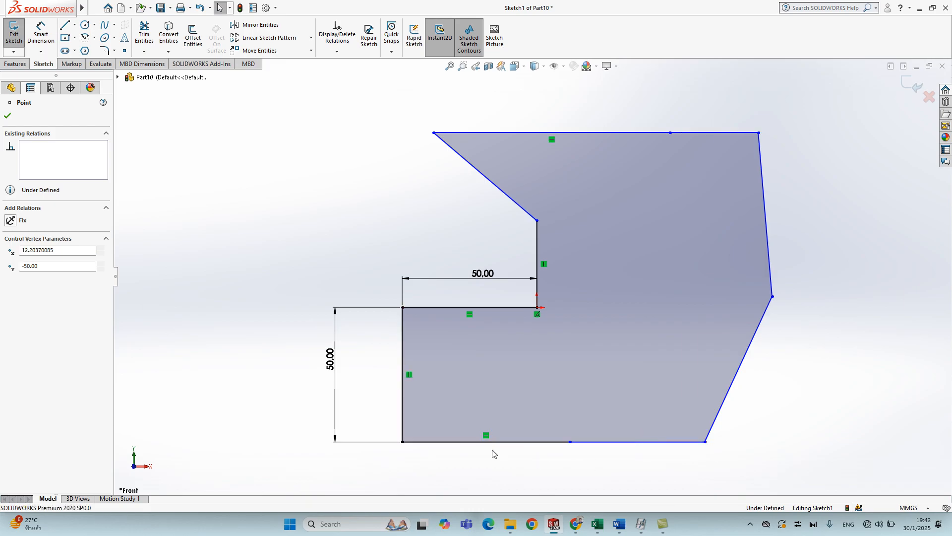
pyautogui.click(486, 436)
pyautogui.press('Delete')
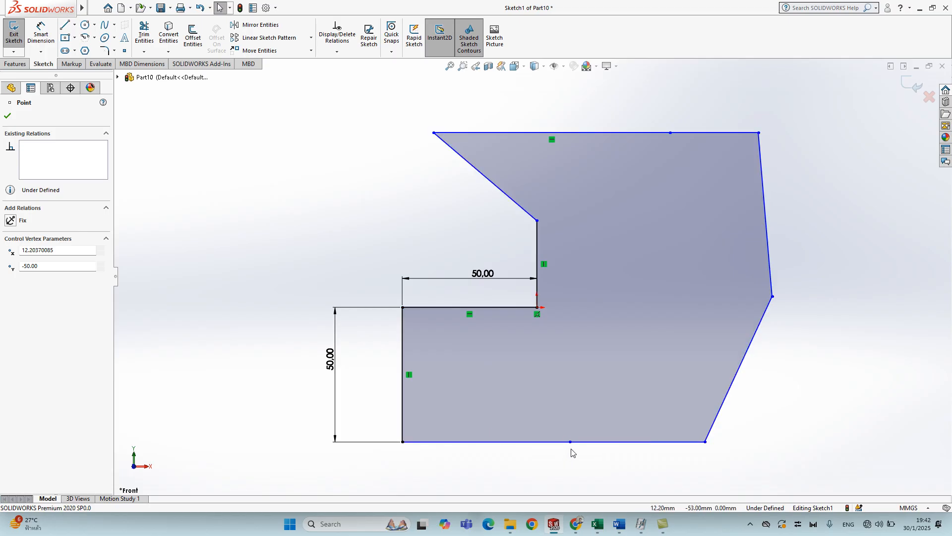
# Move the intermediate vertex of the bottom edge upward to form an inverted V notch.
pyautogui.moveTo(572, 443); pyautogui.dragTo(558, 384)
pyautogui.click(551, 430)
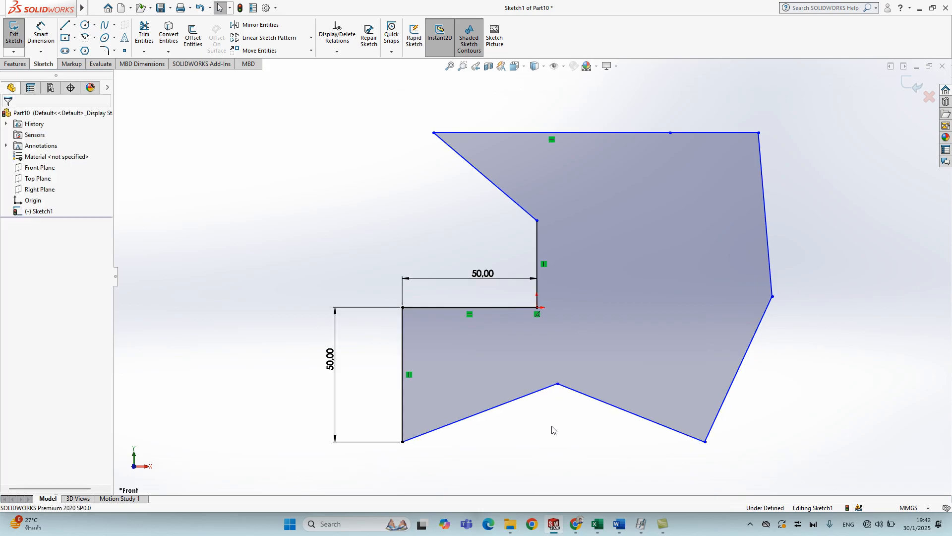
# Add a vertical relation between the apex of the bottom notch and the origin.
pyautogui.click(558, 385)
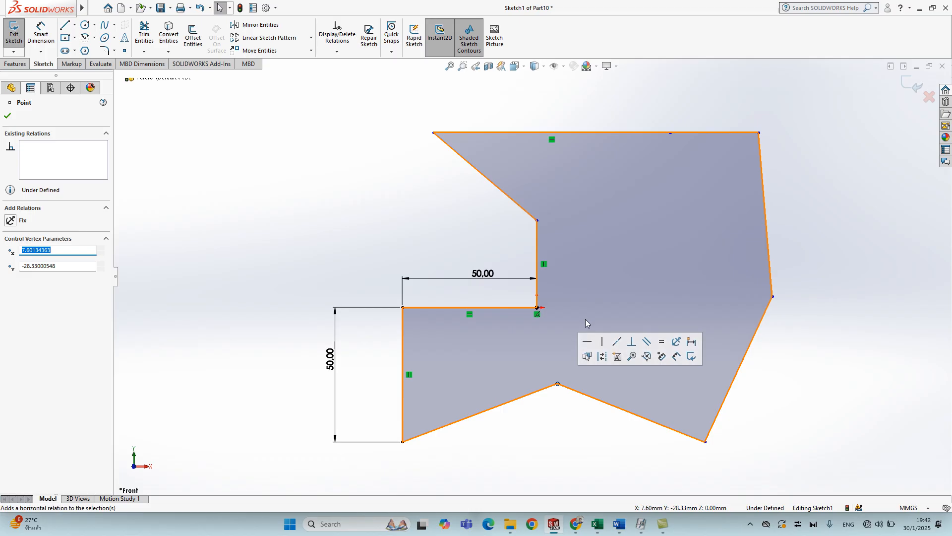
pyautogui.keyDown('ctrl'); pyautogui.click(537, 308); pyautogui.keyUp('ctrl')
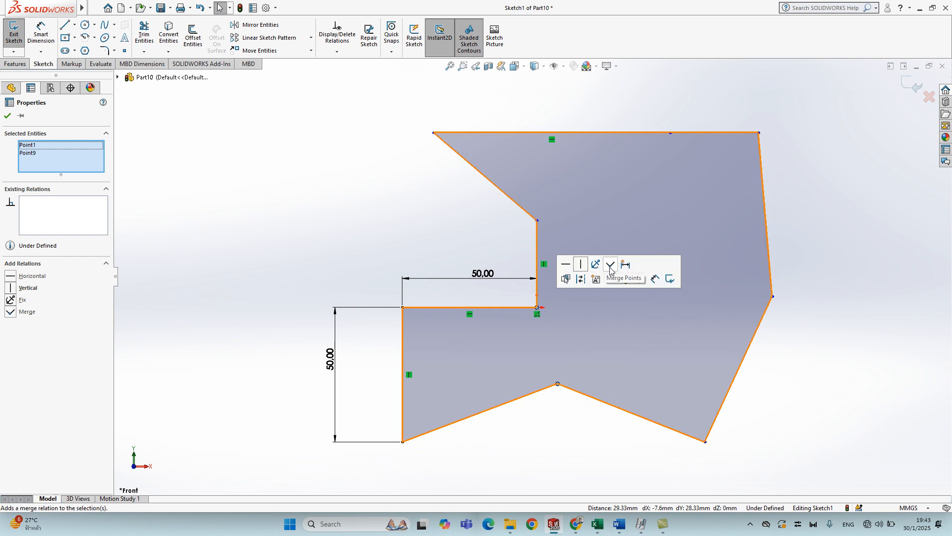
pyautogui.click(582, 265)
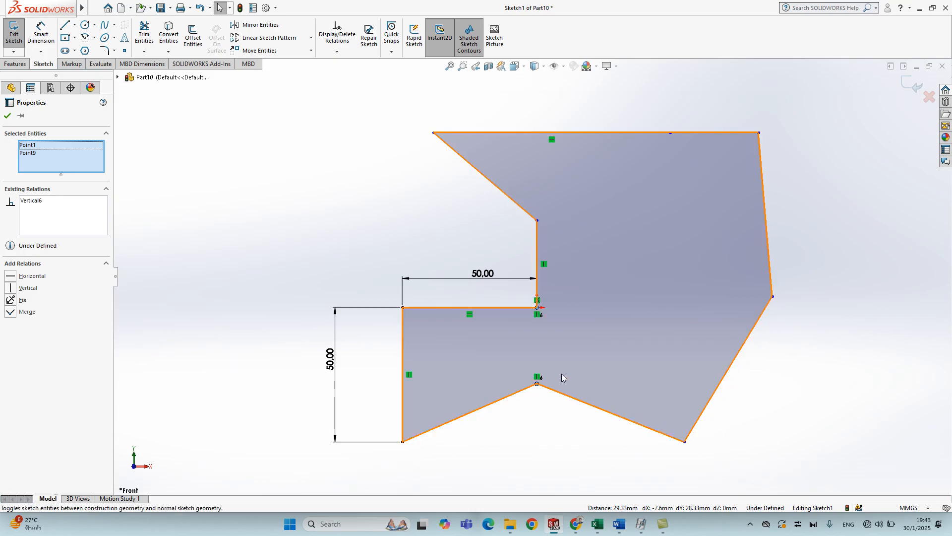
pyautogui.click(540, 431)
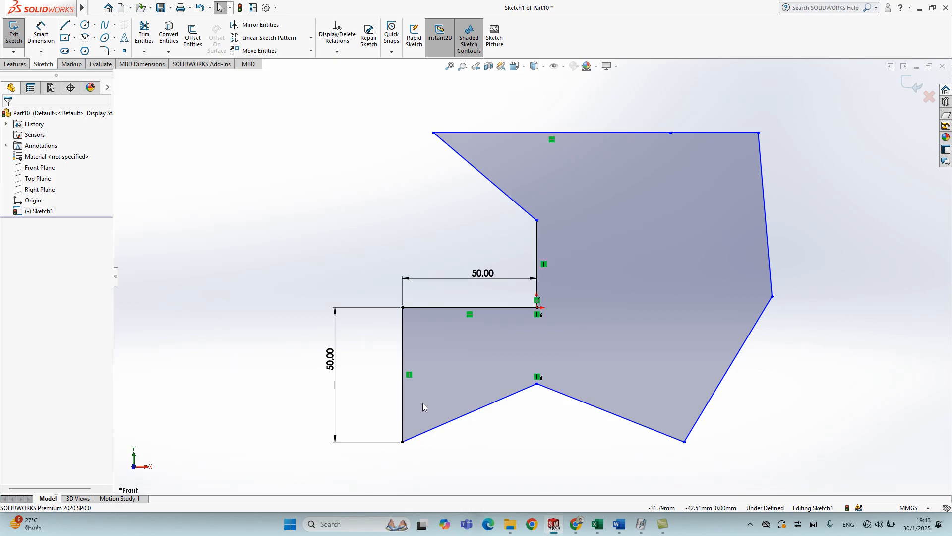
# Dimension the angle between the two sloping notch lines and set it to 120°.
pyautogui.click(41, 35)
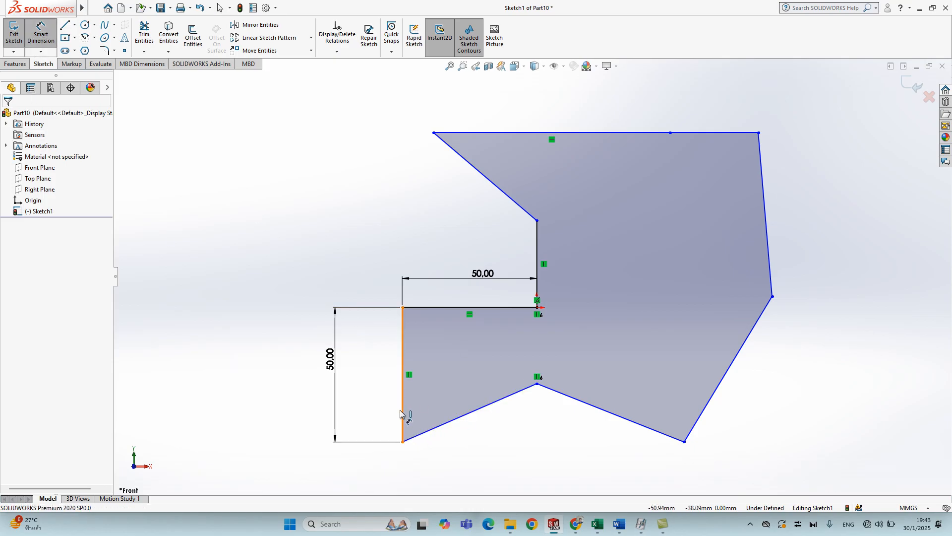
pyautogui.click(476, 413)
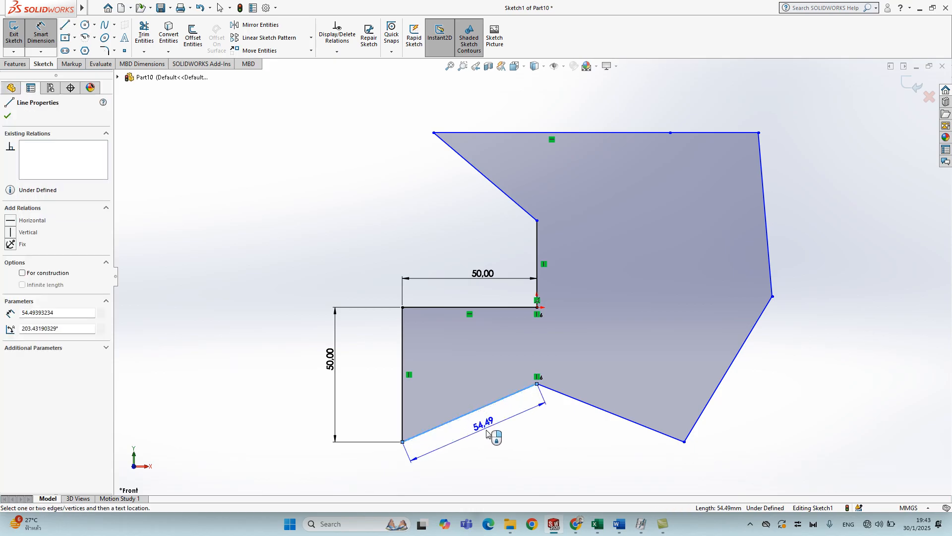
pyautogui.click(600, 411)
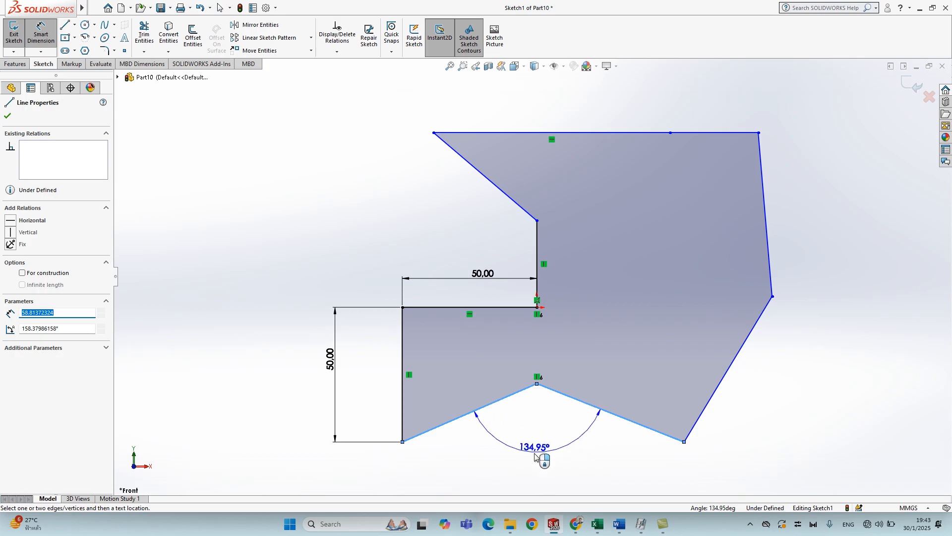
pyautogui.click(535, 466)
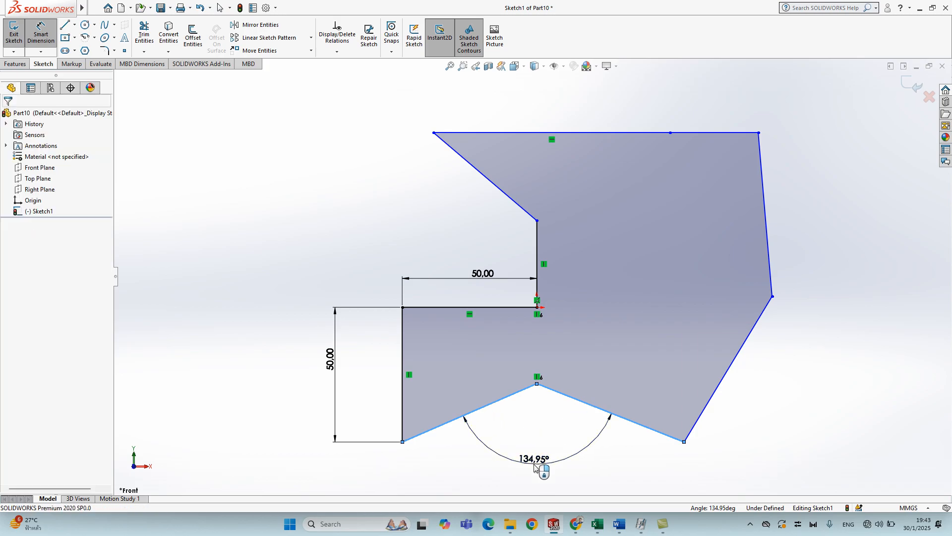
pyautogui.write('1')
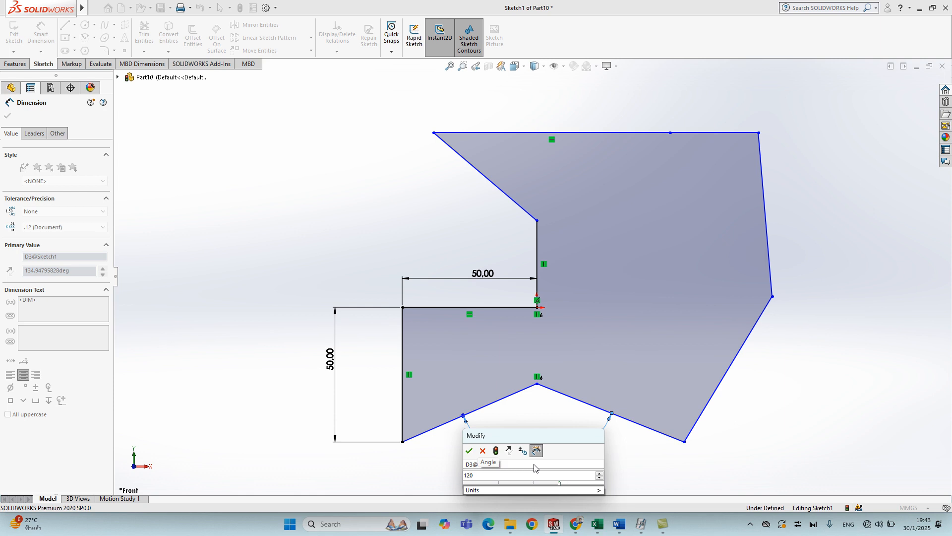
pyautogui.write('20')
pyautogui.press('Return')
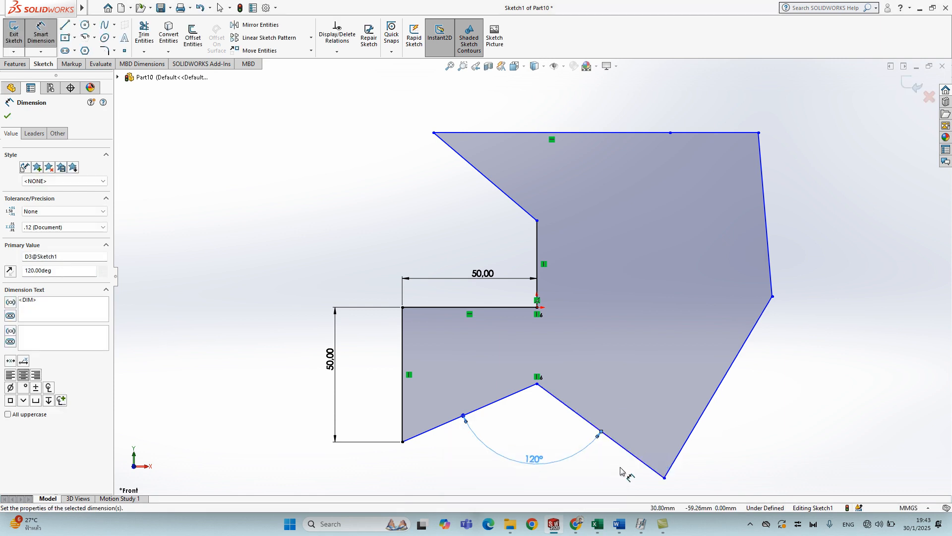
pyautogui.click(620, 427)
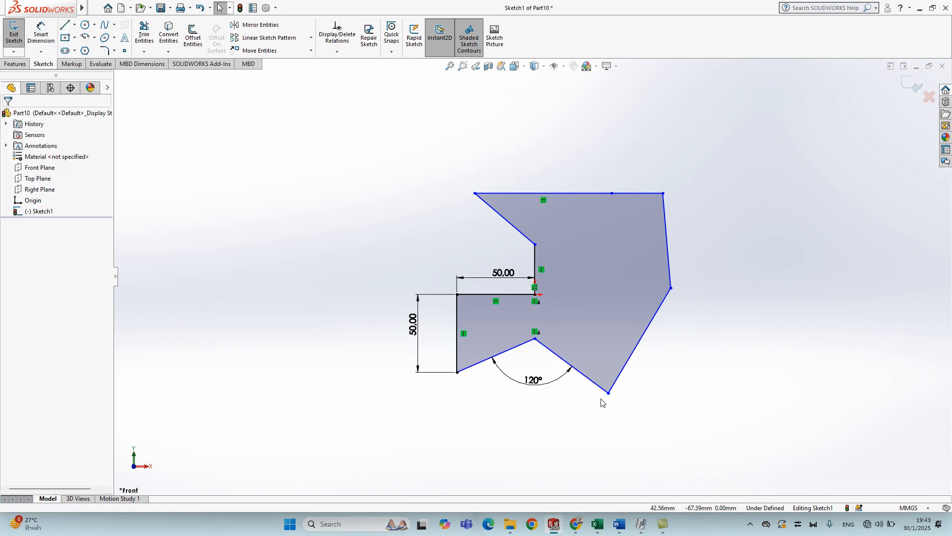
# Make the two bottom corners on either side of the notch horizontal to each other and move the right one outward to about X 43 mm.
pyautogui.scroll(-3, 604, 406)
pyautogui.click(603, 368)
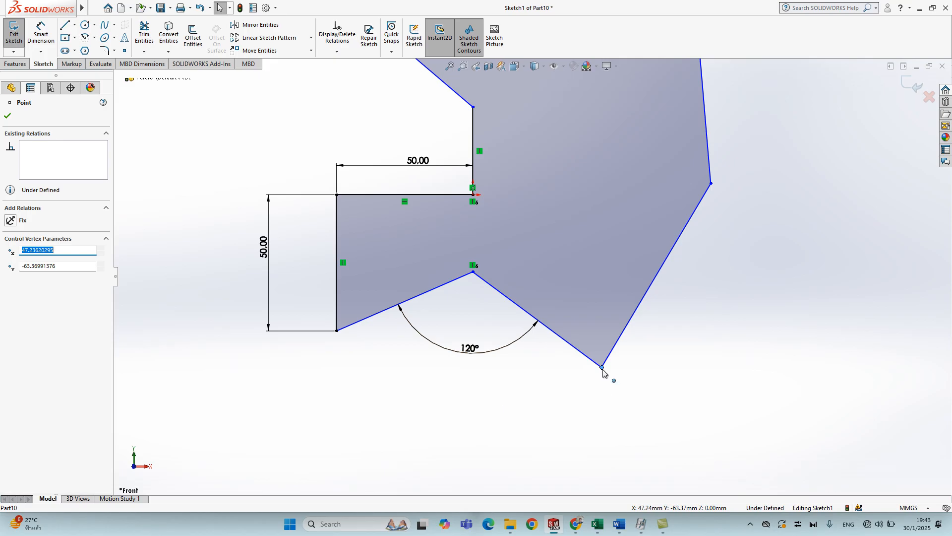
pyautogui.keyDown('ctrl'); pyautogui.click(336, 331); pyautogui.keyUp('ctrl')
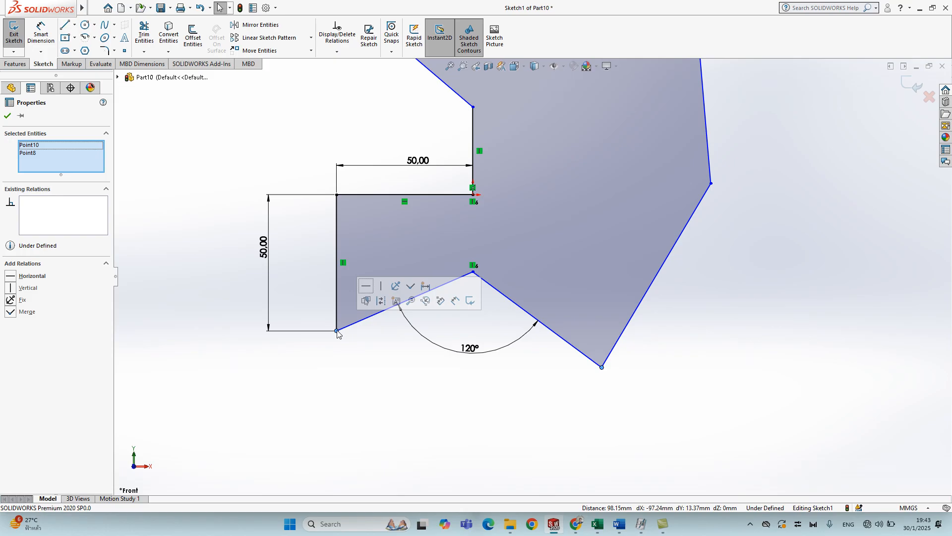
pyautogui.click(366, 288)
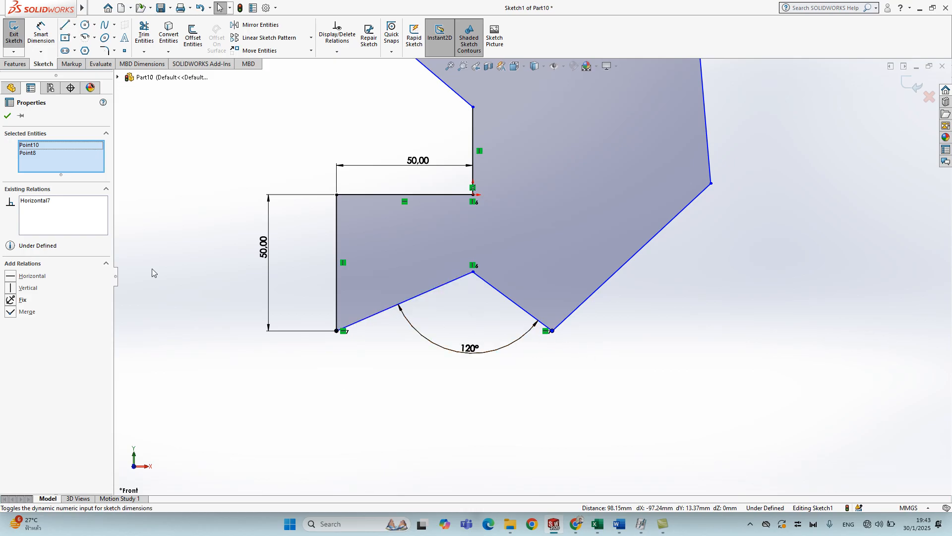
pyautogui.click(8, 116)
pyautogui.moveTo(552, 331)
pyautogui.mouseDown()
pyautogui.moveTo(632, 374)
pyautogui.moveTo(554, 355)
pyautogui.mouseUp()
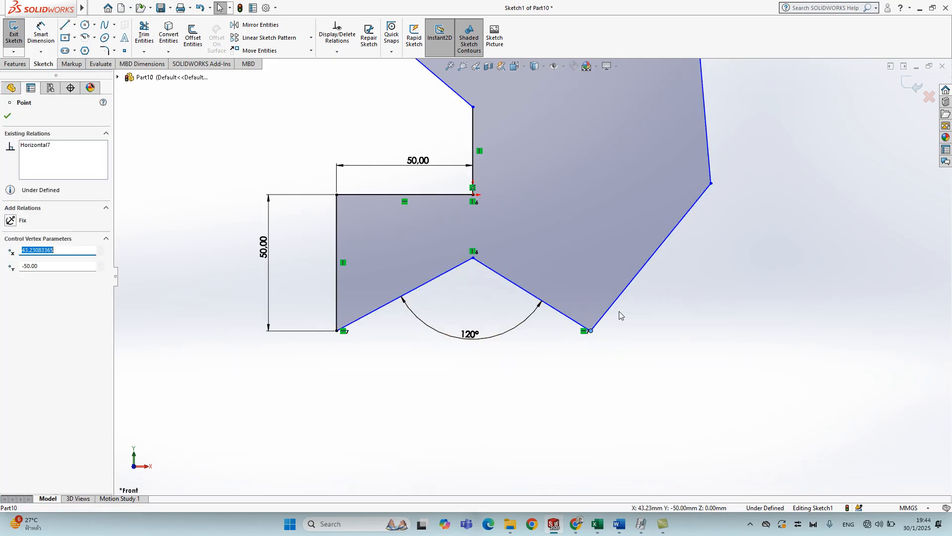
# Dimension the vertical distance between the notch apex and the origin and set it to 25 mm.
pyautogui.click(31, 35)
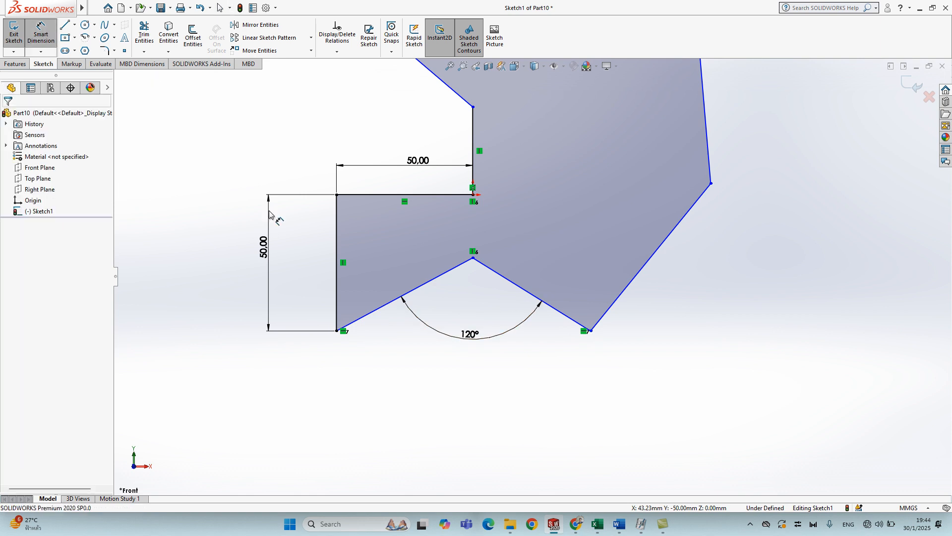
pyautogui.click(473, 257)
pyautogui.click(474, 196)
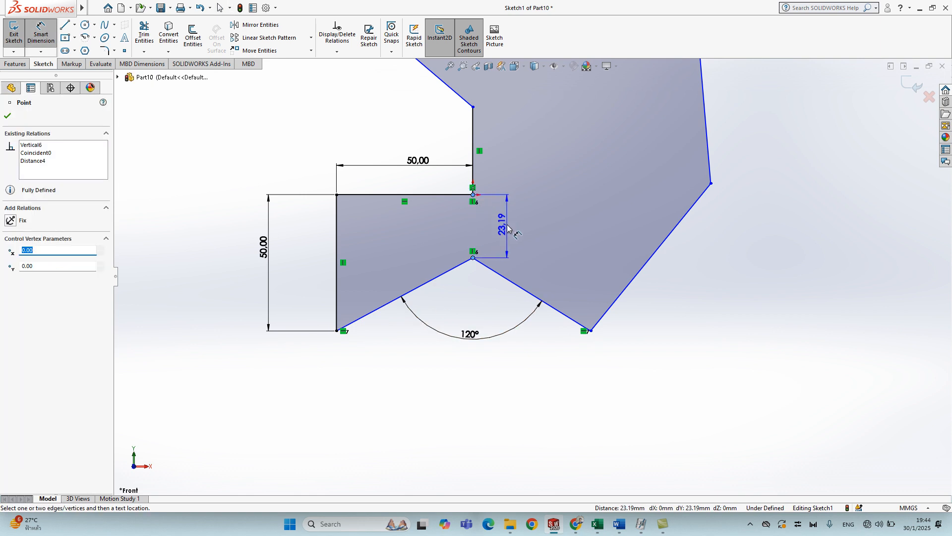
pyautogui.click(506, 226)
pyautogui.write('25')
pyautogui.press('Return')
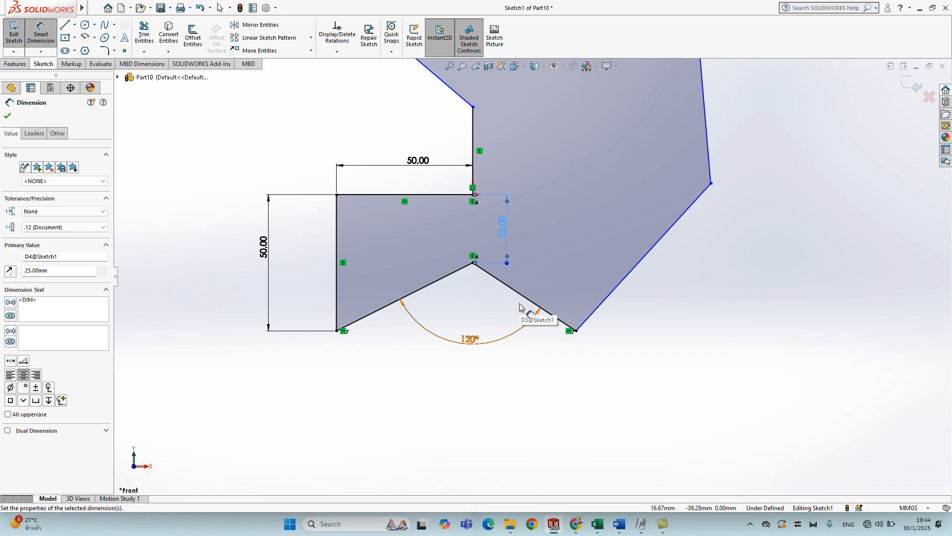
pyautogui.press('Escape')
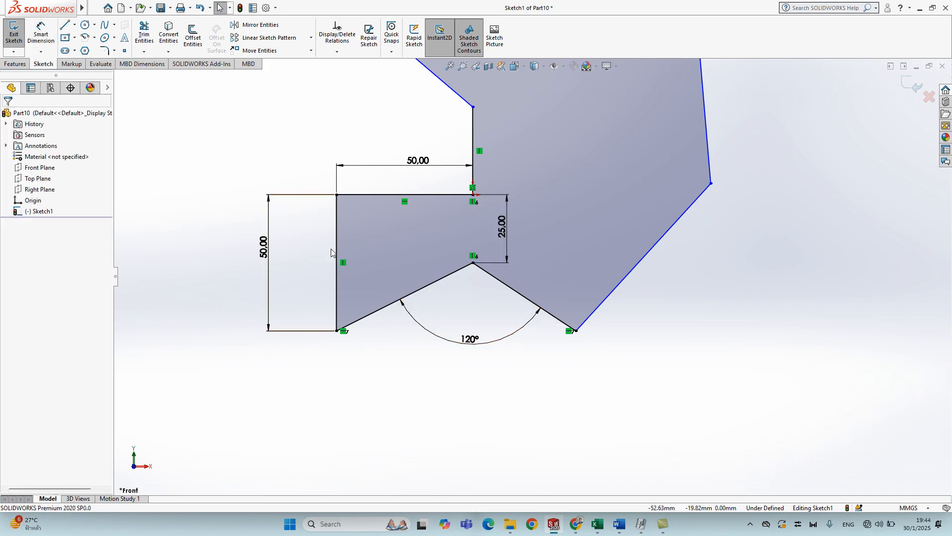
# Try to move the notch apex to test whether it is still free.
pyautogui.click(472, 261)
pyautogui.click(473, 263)
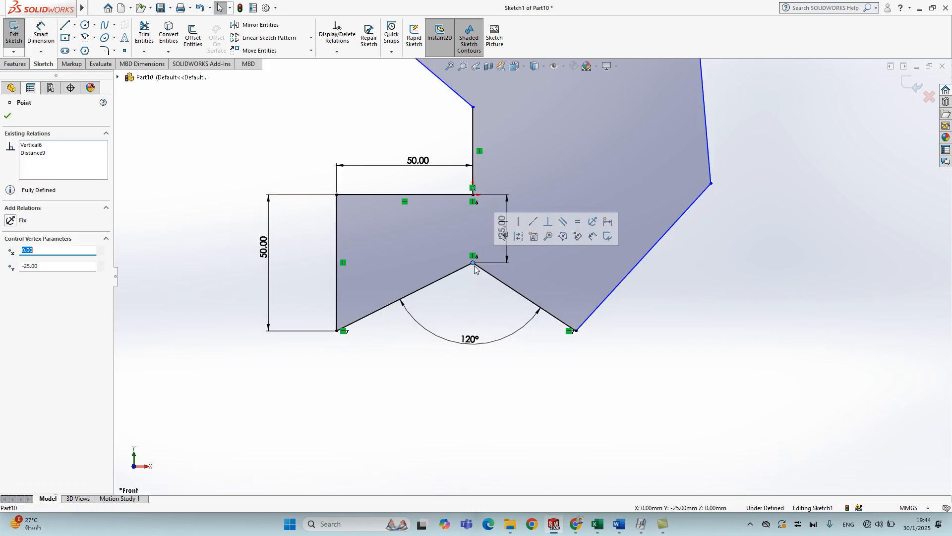
pyautogui.moveTo(474, 264); pyautogui.dragTo(467, 286)
pyautogui.click(649, 422)
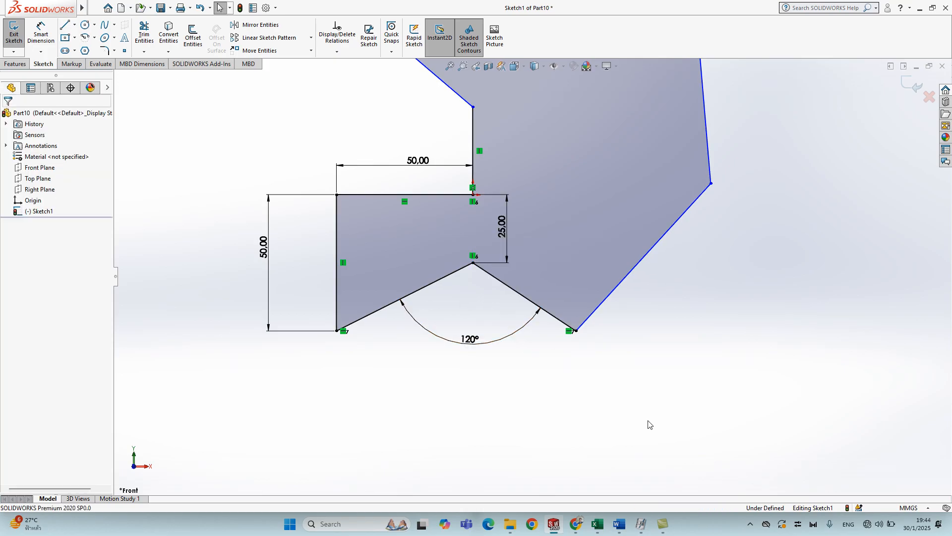
# Move the lower vertex of the slanted right edge level with the origin, to about X 85 mm, Y 0.
pyautogui.press('f')
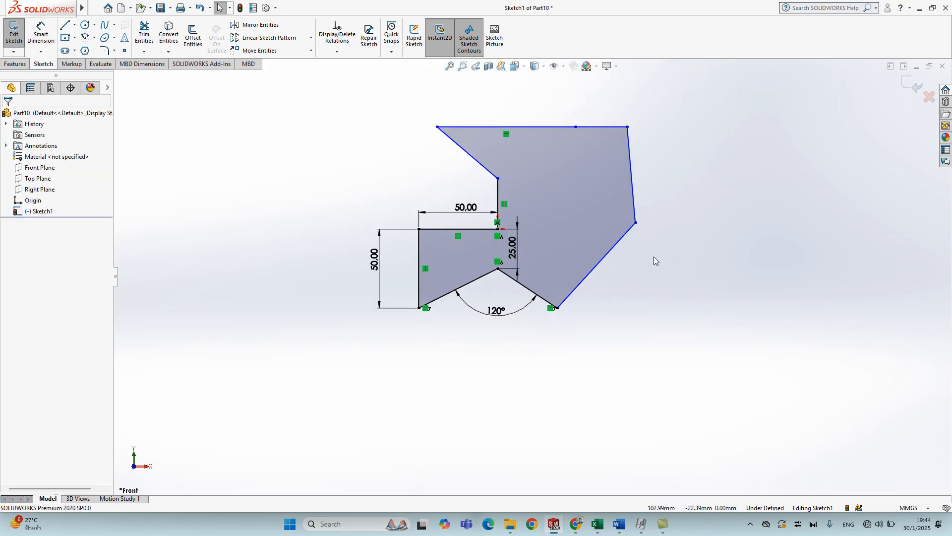
pyautogui.moveTo(629, 221)
pyautogui.mouseDown()
pyautogui.moveTo(641, 262)
pyautogui.moveTo(627, 223)
pyautogui.moveTo(619, 233)
pyautogui.mouseUp()
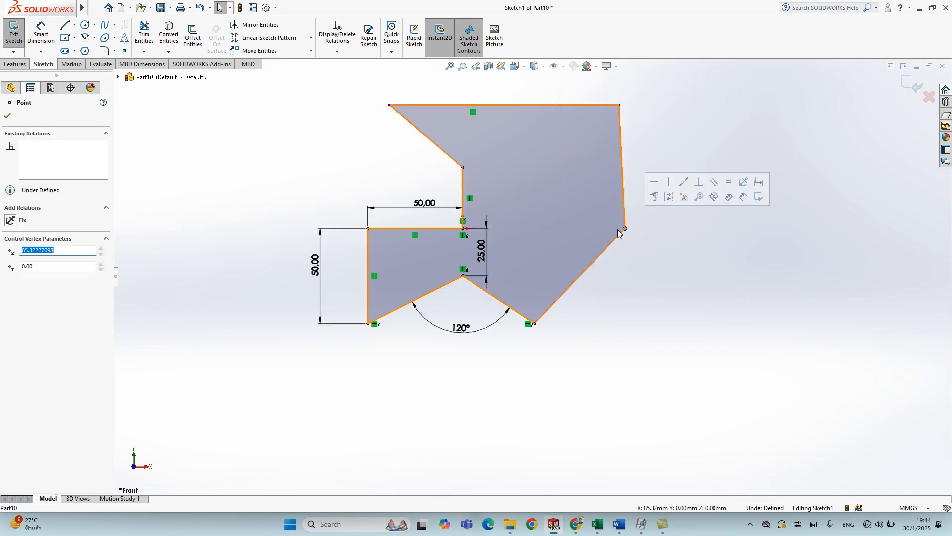
# Try an angle dimension between the inner vertical edge above the origin and the slanted right edge, and delete it.
pyautogui.click(40, 34)
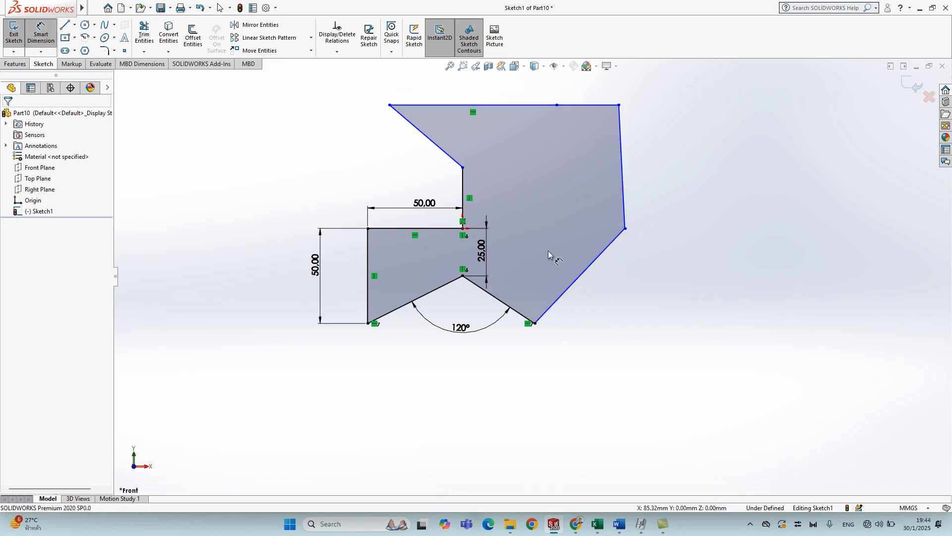
pyautogui.click(462, 196)
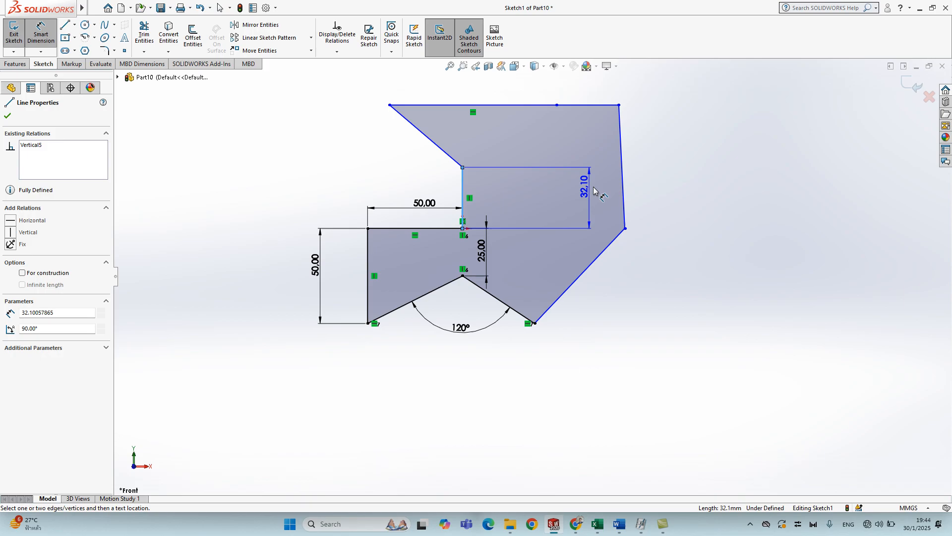
pyautogui.click(624, 196)
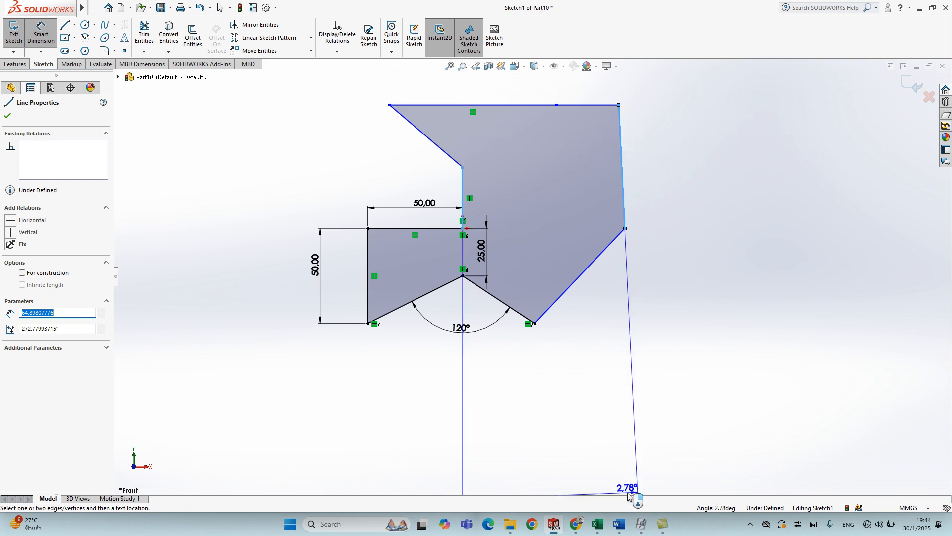
pyautogui.click(553, 441)
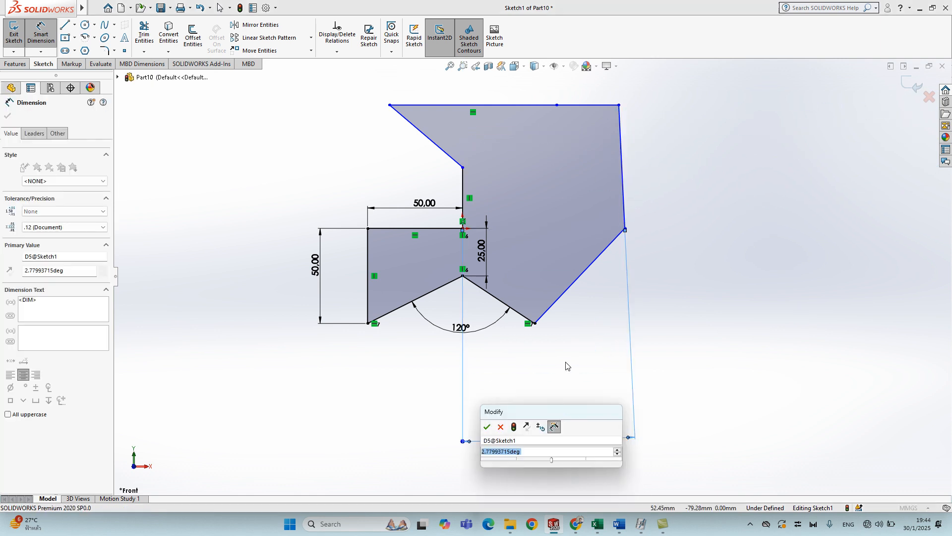
pyautogui.click(488, 429)
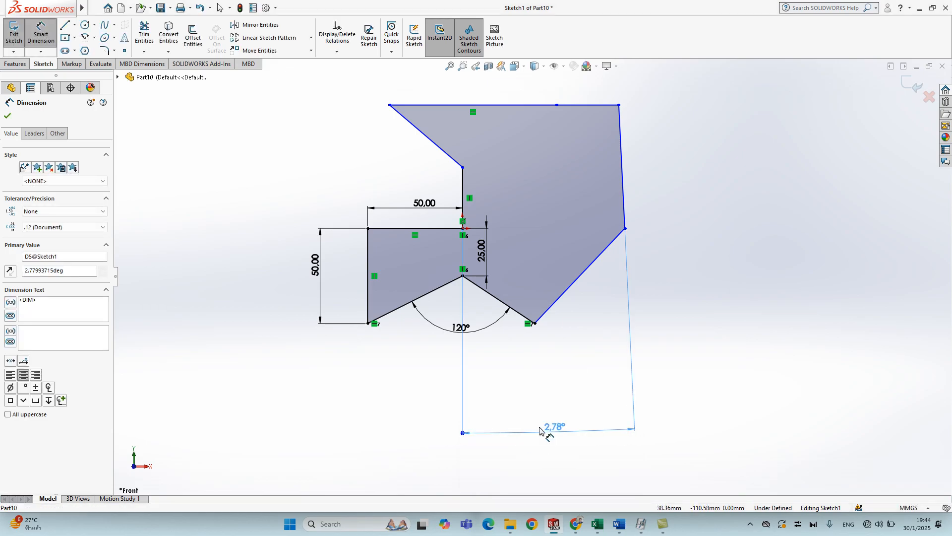
pyautogui.press('Delete')
pyautogui.click(626, 211)
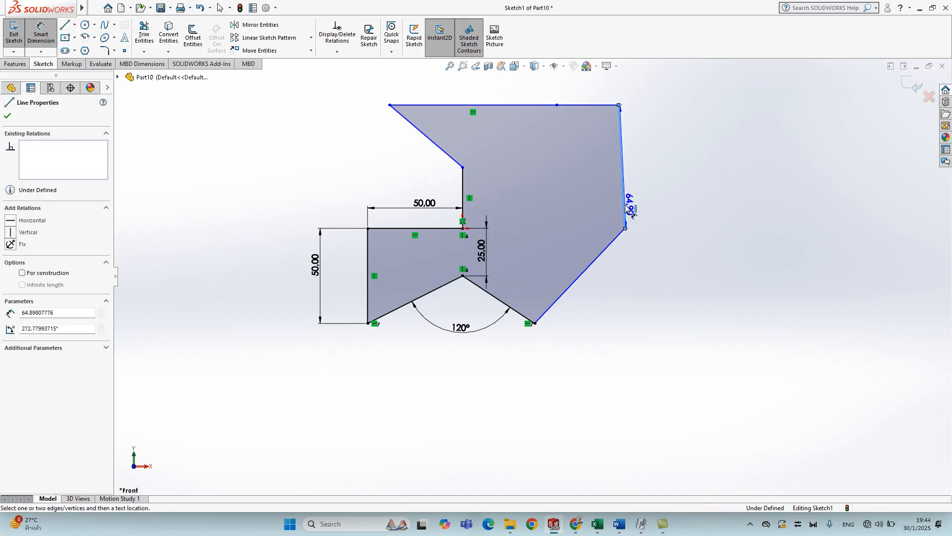
pyautogui.press('Escape')
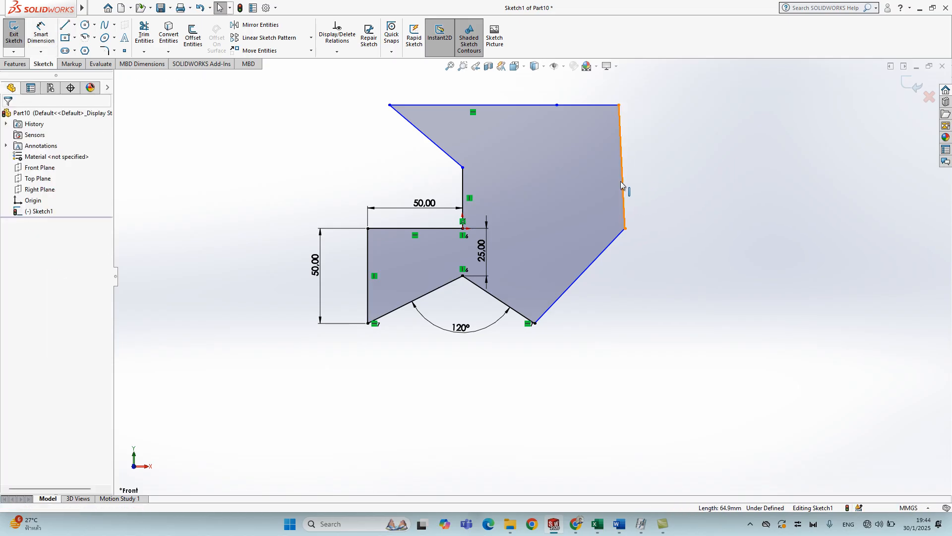
# Add a vertical relation to the slanted right edge of the profile.
pyautogui.click(622, 184)
pyautogui.click(665, 136)
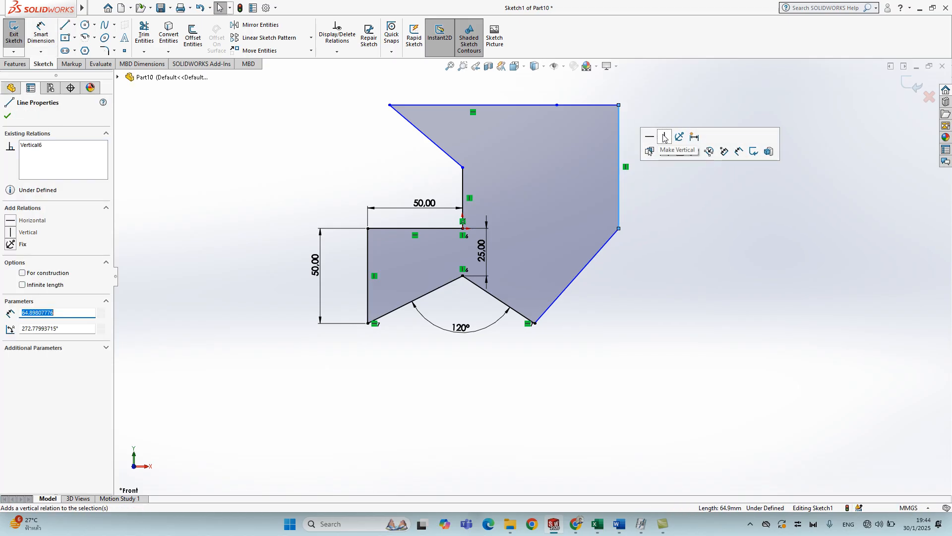
pyautogui.press('Escape')
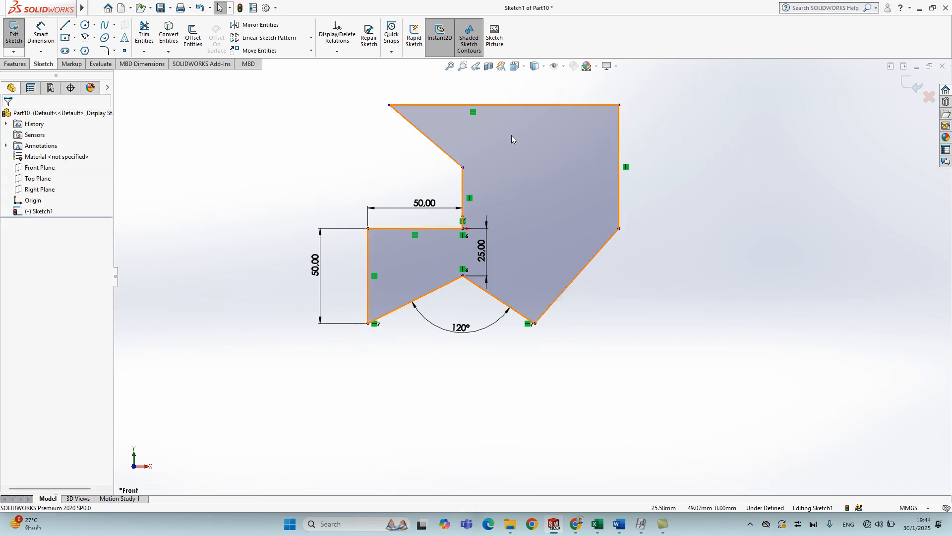
# Delete the top edge's horizontal relation and move its intermediate vertex to about X 40, Y 61 mm and its left corner inward.
pyautogui.moveTo(557, 105); pyautogui.dragTo(555, 88)
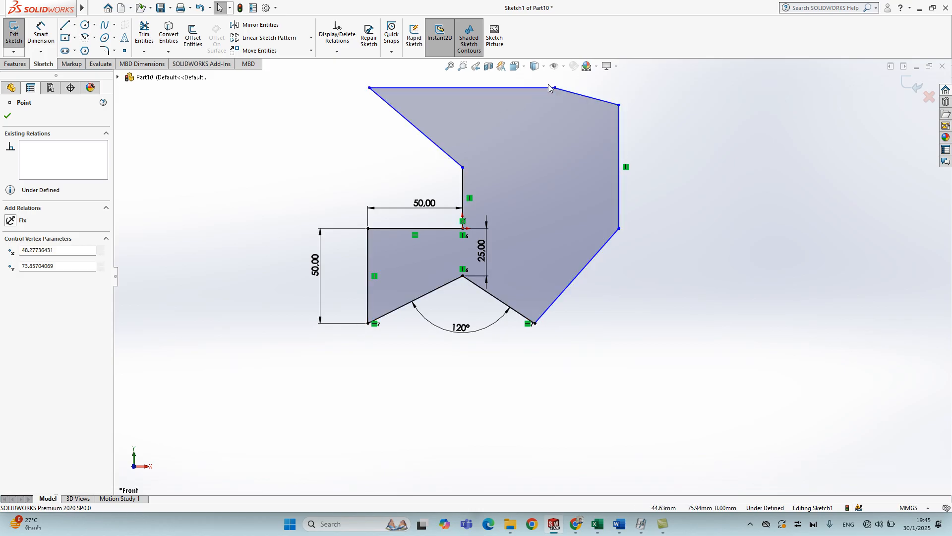
pyautogui.moveTo(556, 90); pyautogui.dragTo(539, 113)
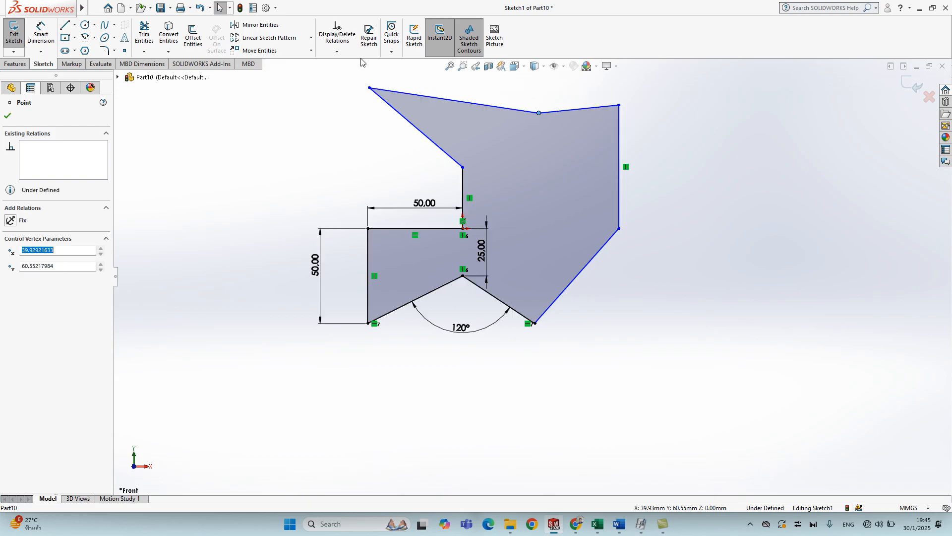
pyautogui.moveTo(371, 92)
pyautogui.mouseDown()
pyautogui.moveTo(440, 107)
pyautogui.moveTo(413, 106)
pyautogui.mouseUp()
pyautogui.click(323, 145)
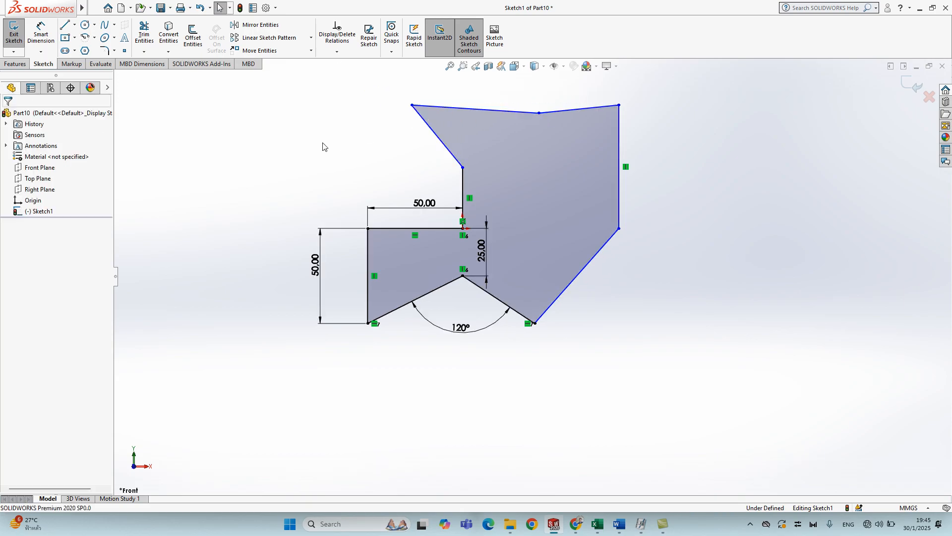
# Dimension the outer angle between the slanted left edge and the inner vertical edge above the origin as 200°.
pyautogui.click(38, 30)
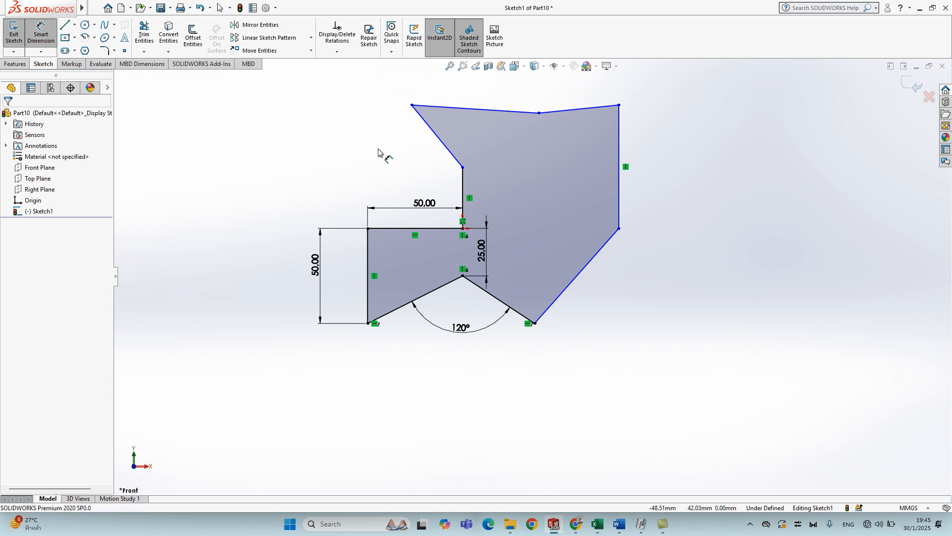
pyautogui.click(444, 147)
pyautogui.click(463, 191)
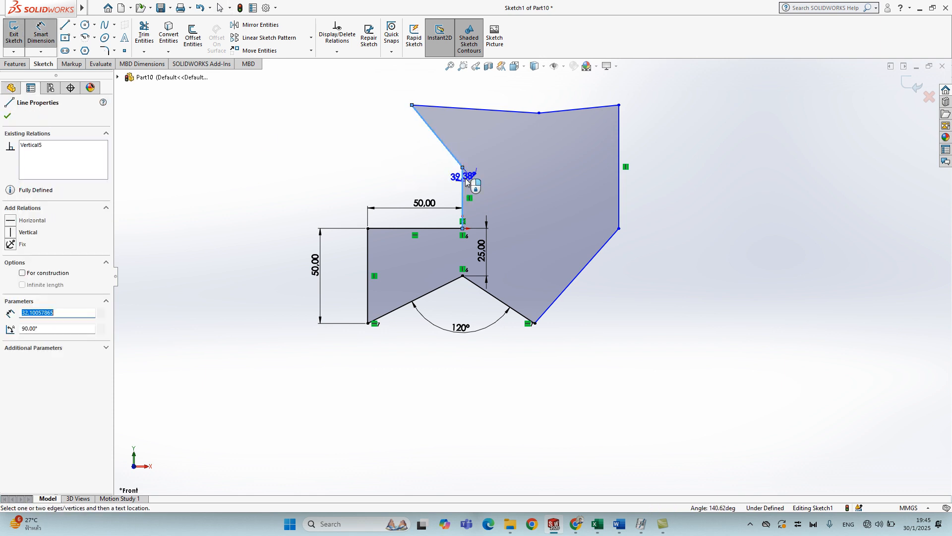
pyautogui.click(487, 148)
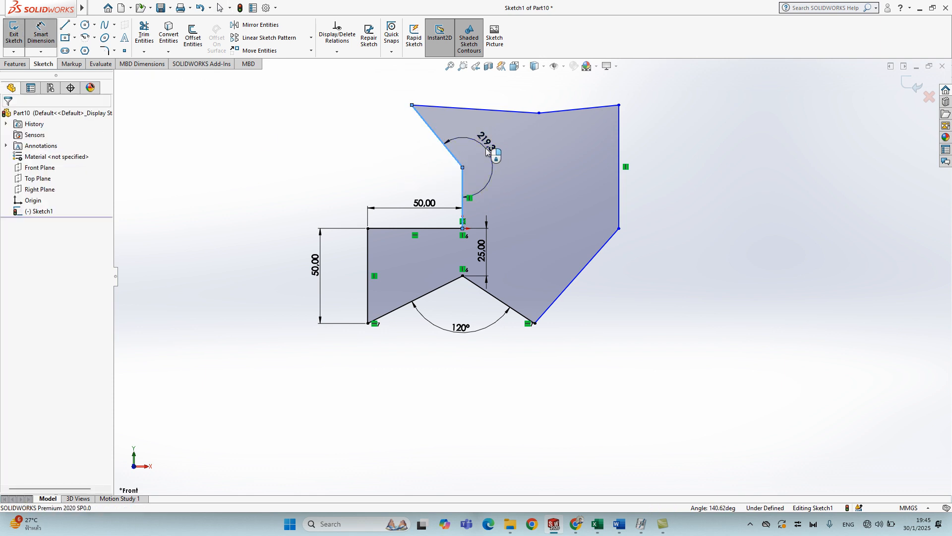
pyautogui.write('200')
pyautogui.press('Return')
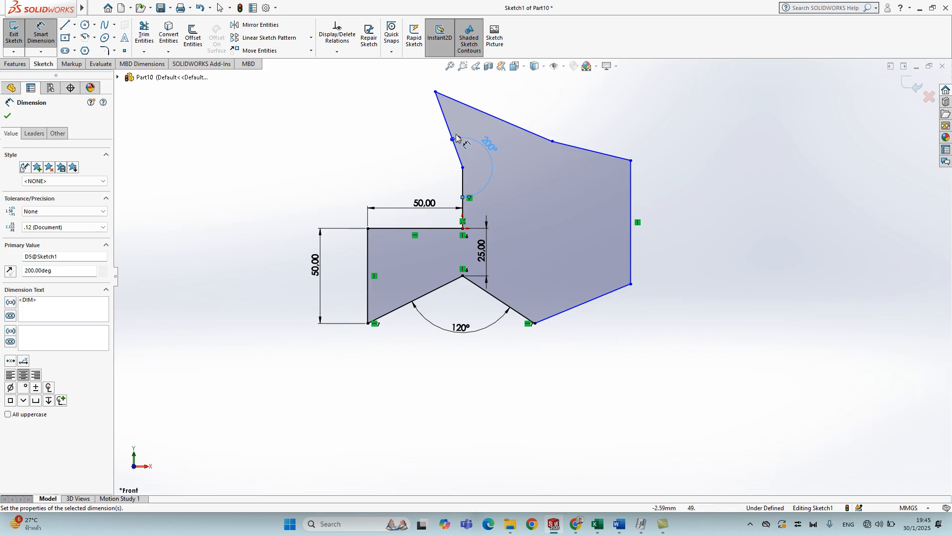
# Dimension the horizontal distance from the profile's peak vertex to the far-left vertical edge as 50/2, or 25 mm.
pyautogui.click(435, 92)
pyautogui.click(368, 249)
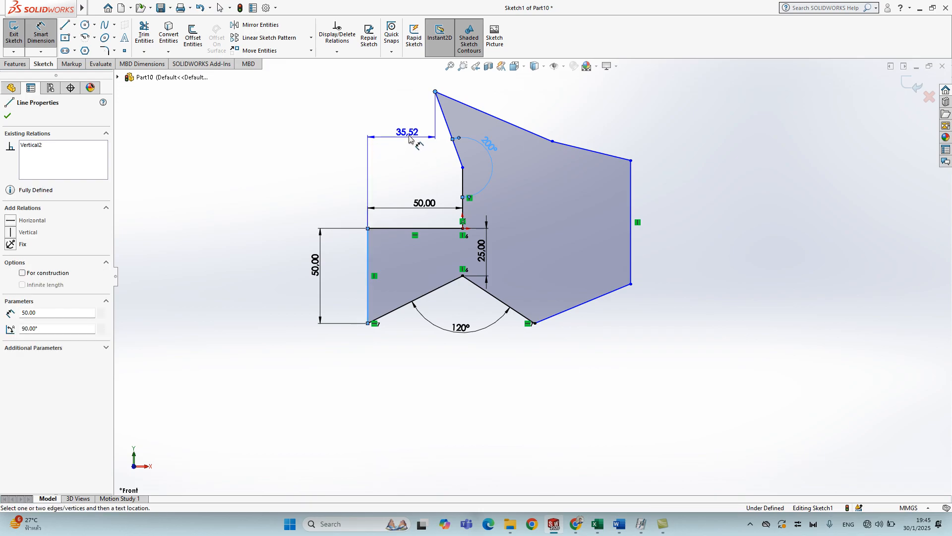
pyautogui.click(398, 96)
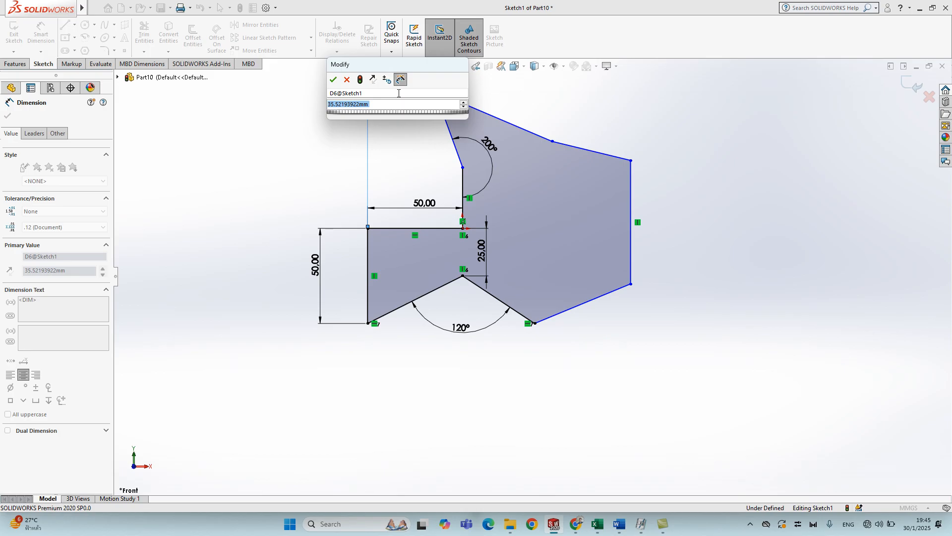
pyautogui.write('50/')
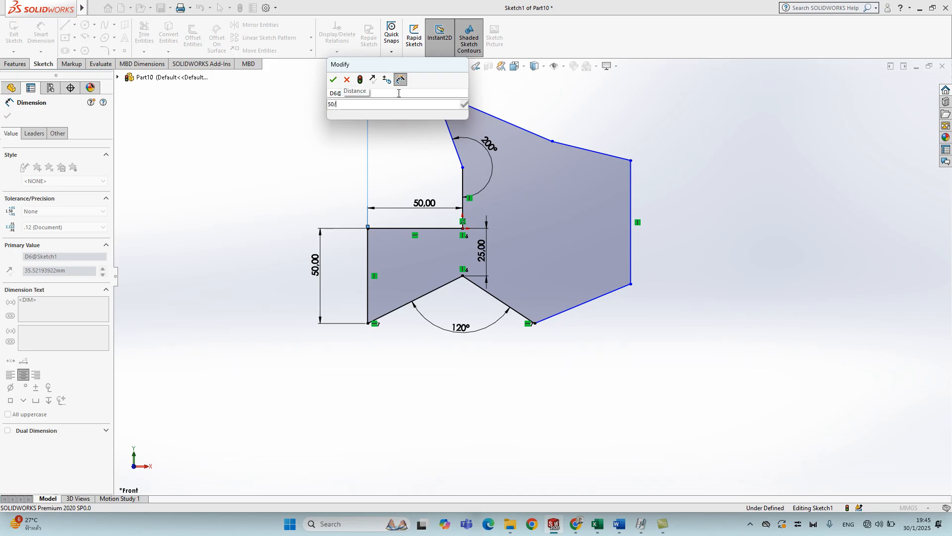
pyautogui.write('2')
pyautogui.press('Return')
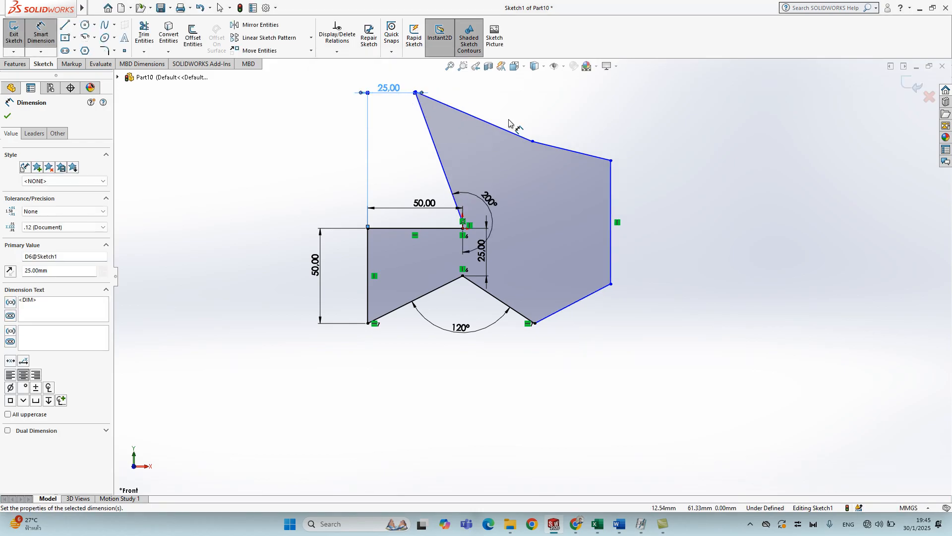
# Add a horizontal relation between the right vertical edge's lower vertex and the notch vertex below the origin.
pyautogui.click(610, 292)
pyautogui.click(611, 284)
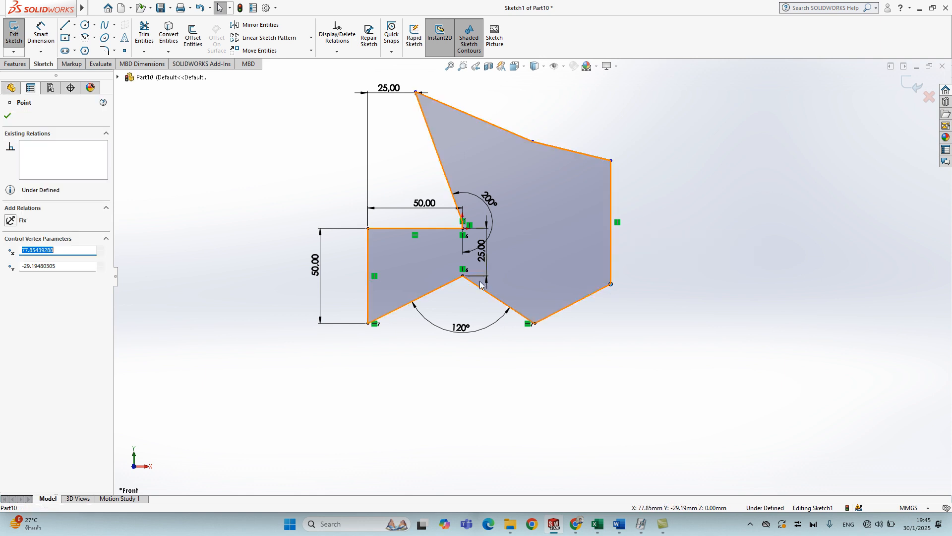
pyautogui.keyDown('ctrl'); pyautogui.click(462, 276); pyautogui.keyUp('ctrl')
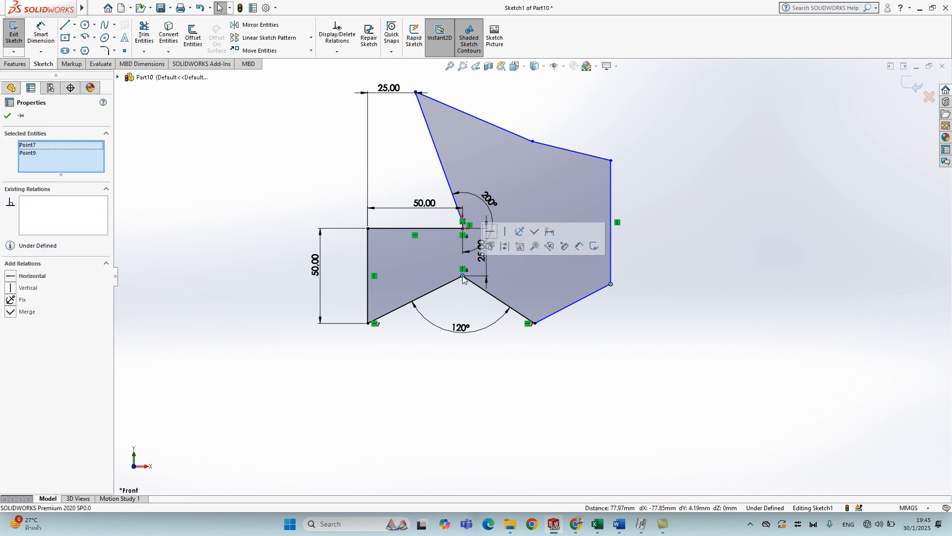
pyautogui.click(490, 231)
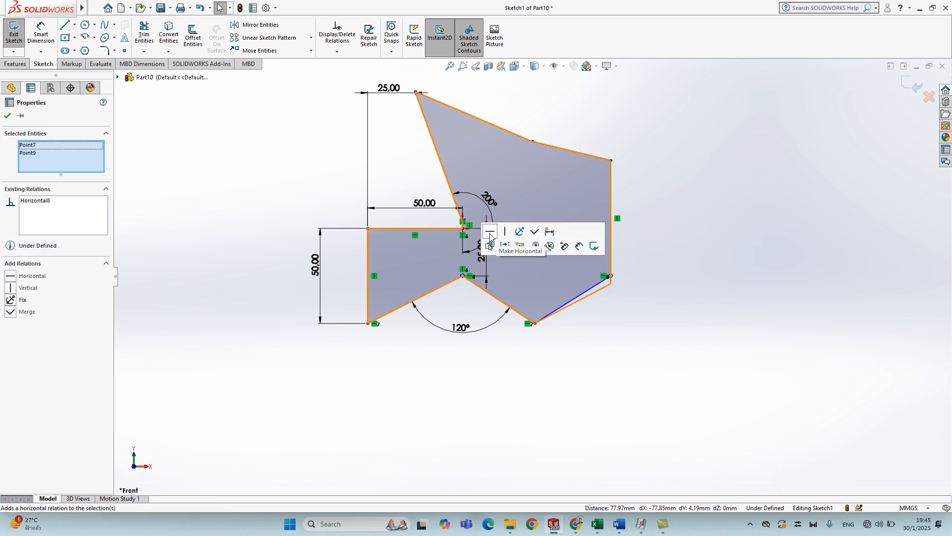
pyautogui.click(691, 323)
# Dimension the horizontal distance between the lowest right-hand vertex and the right vertical edge as 40 mm.
pyautogui.click(41, 33)
pyautogui.click(534, 324)
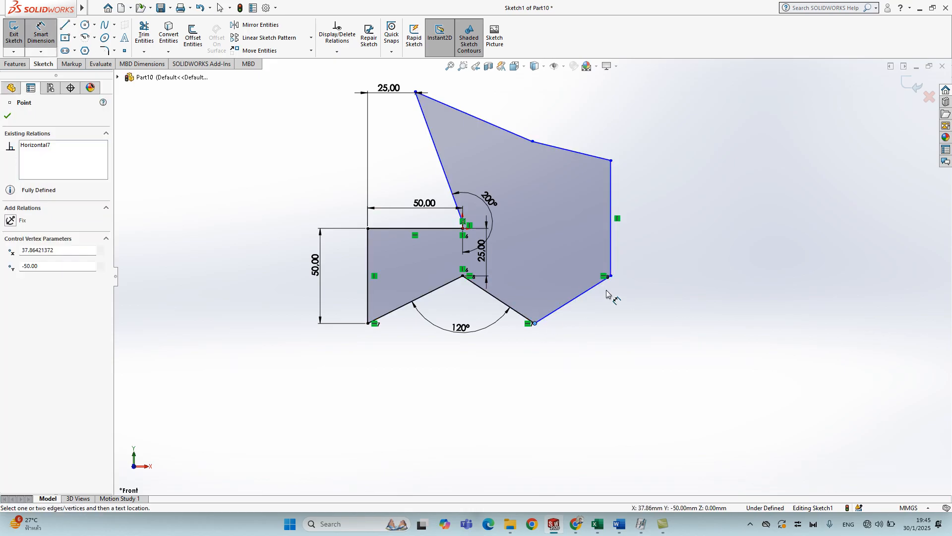
pyautogui.click(610, 276)
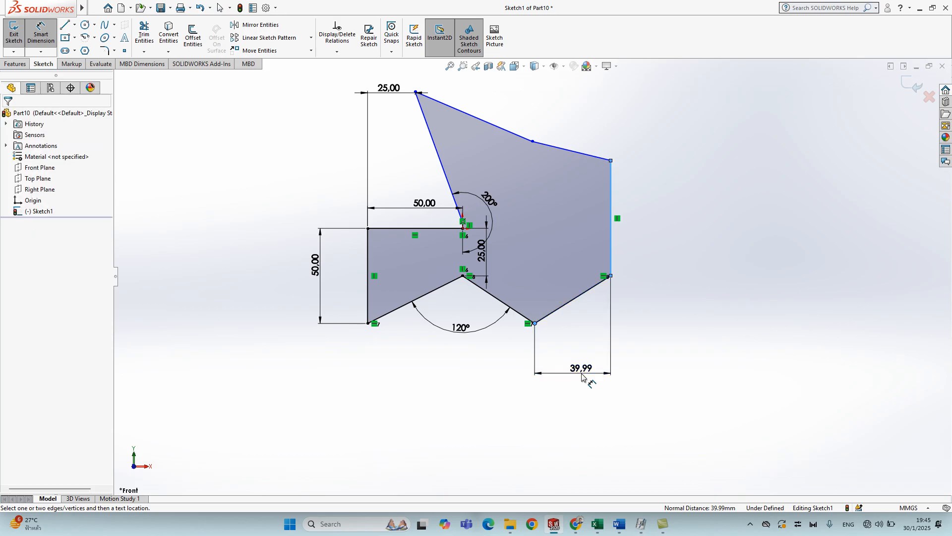
pyautogui.click(583, 372)
pyautogui.write('s')
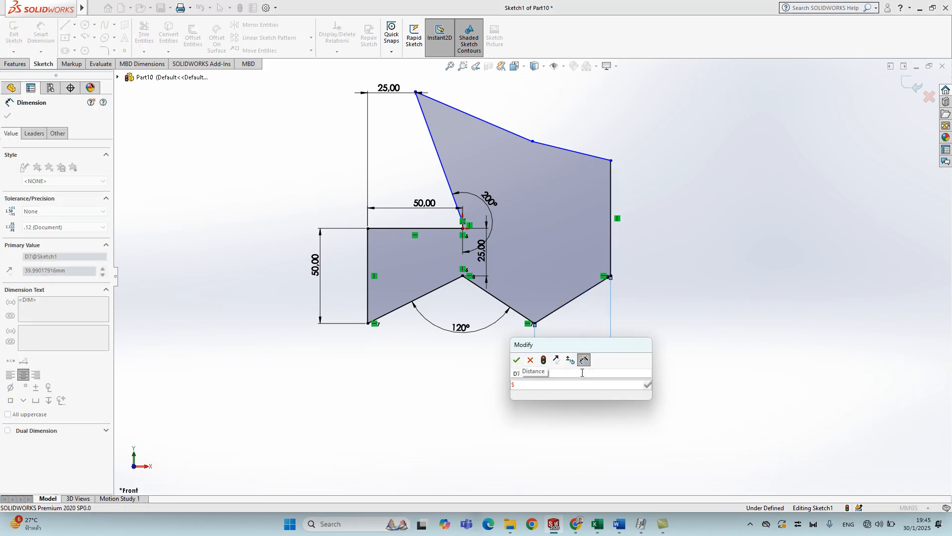
pyautogui.press('BackSpace')
pyautogui.write('4')
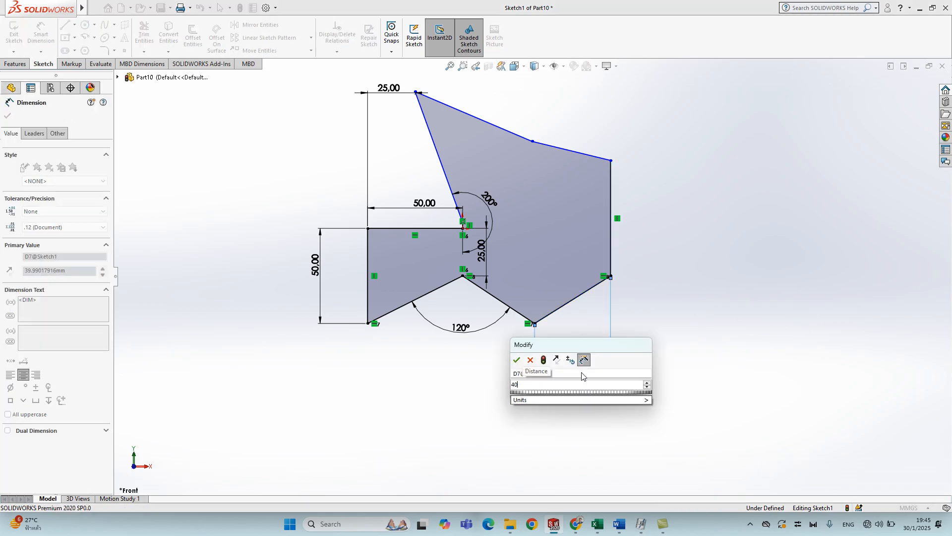
pyautogui.write('0')
pyautogui.press('Return')
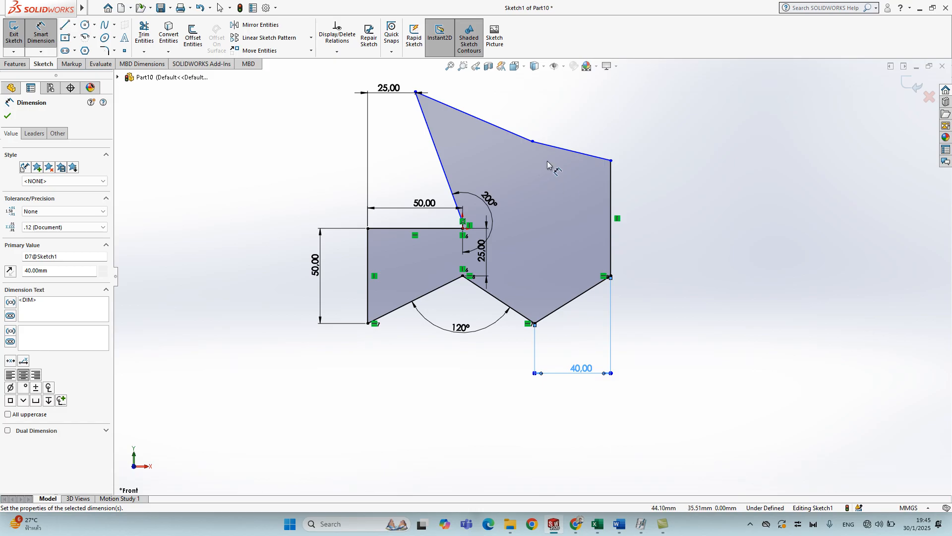
pyautogui.press('Escape')
# Add a horizontal relation to the short top edge that meets the right vertical edge.
pyautogui.click(551, 147)
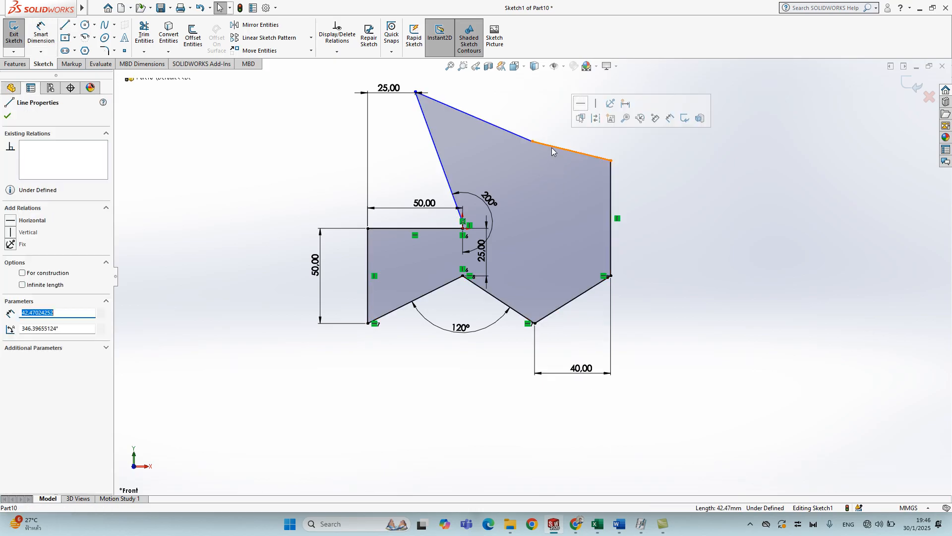
pyautogui.click(581, 105)
pyautogui.click(666, 218)
# Move the peak vertex up to about Y 87 mm and dimension the inner vertical edge above the origin as 20 mm.
pyautogui.moveTo(419, 98); pyautogui.dragTo(435, 64)
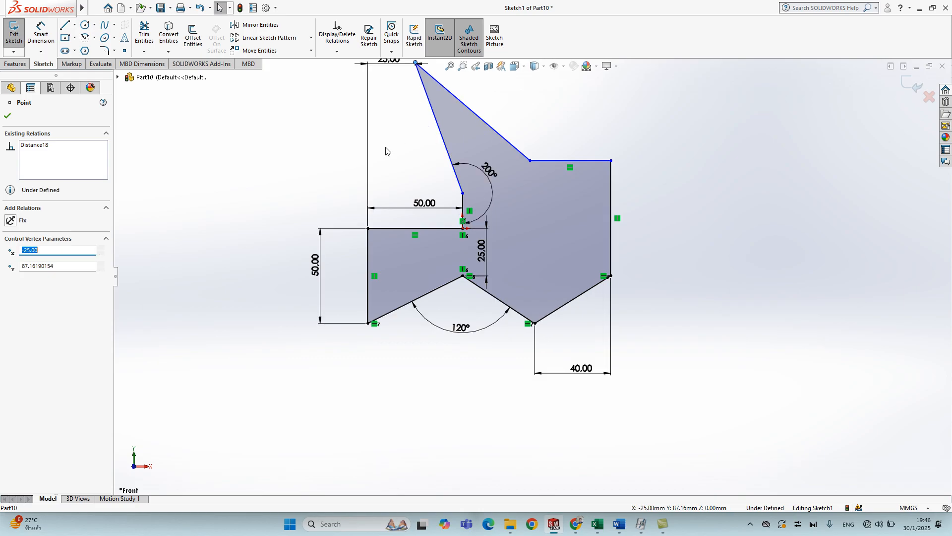
pyautogui.click(318, 154)
pyautogui.click(40, 35)
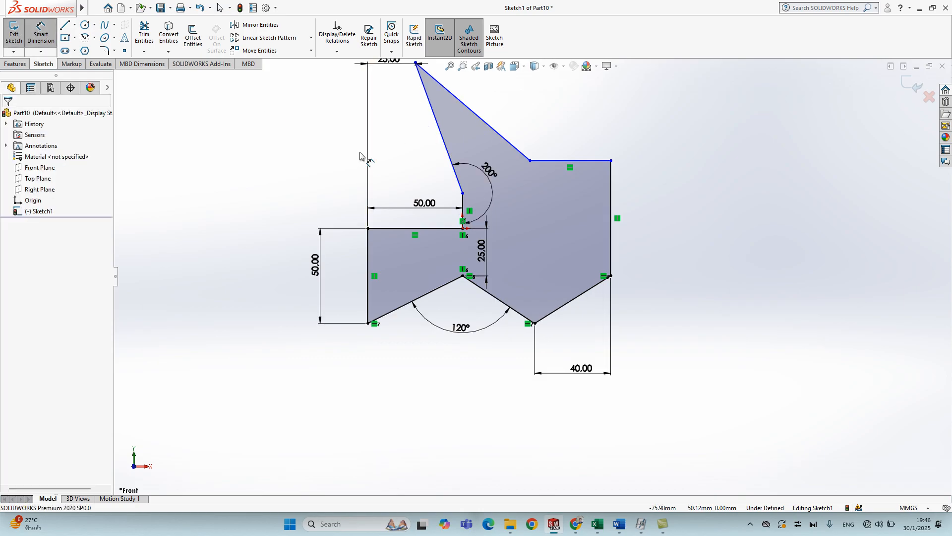
pyautogui.click(465, 208)
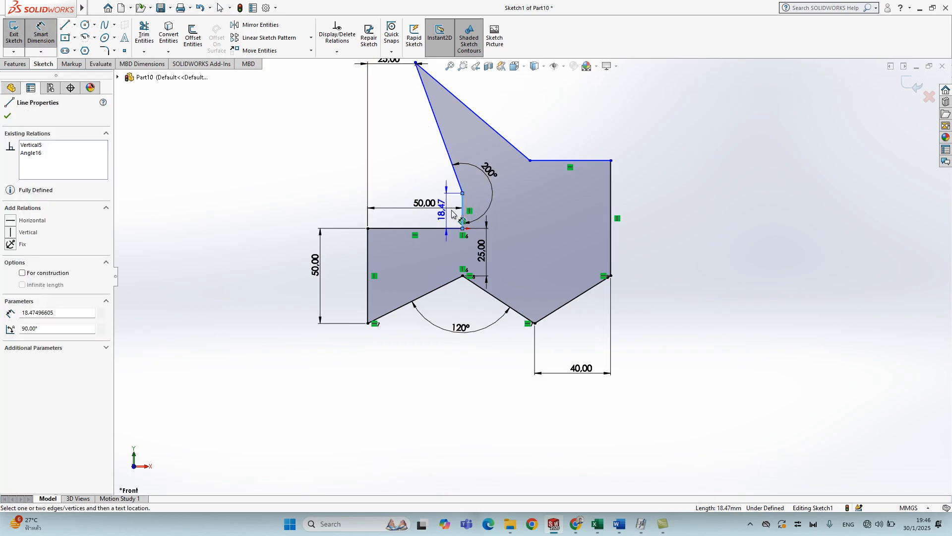
pyautogui.click(516, 213)
pyautogui.press('BackSpace')
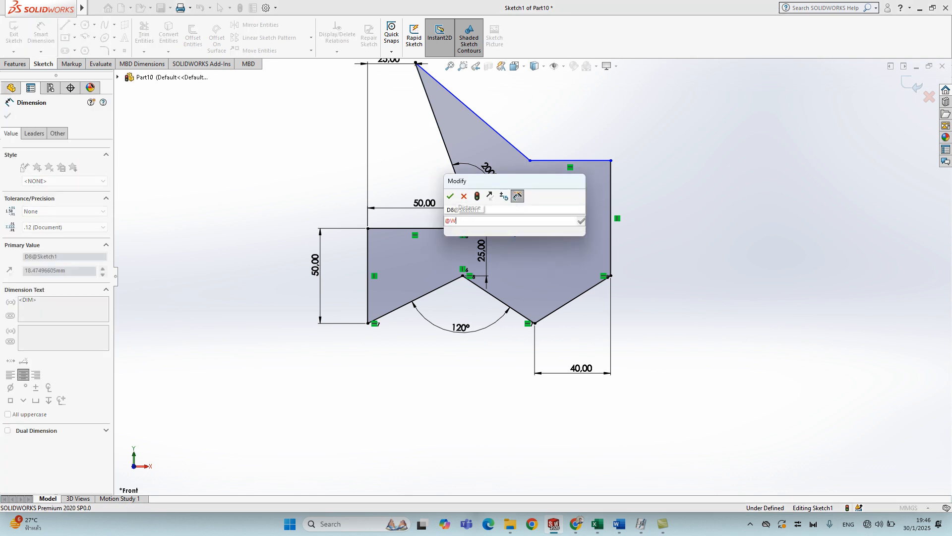
pyautogui.write('20')
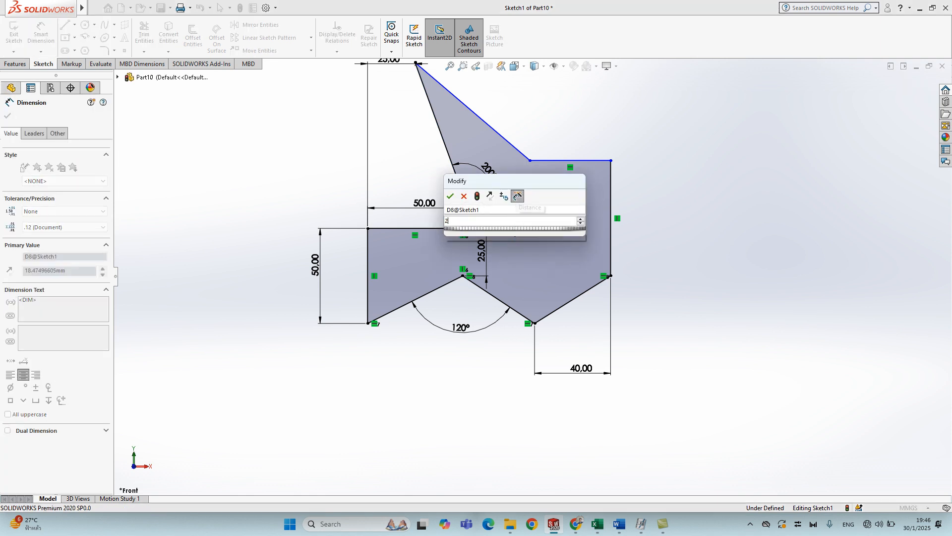
pyautogui.press('Return')
# Dimension the angle between the two slanted edges meeting at the peak vertex as 30°.
pyautogui.scroll(1, 526, 273)
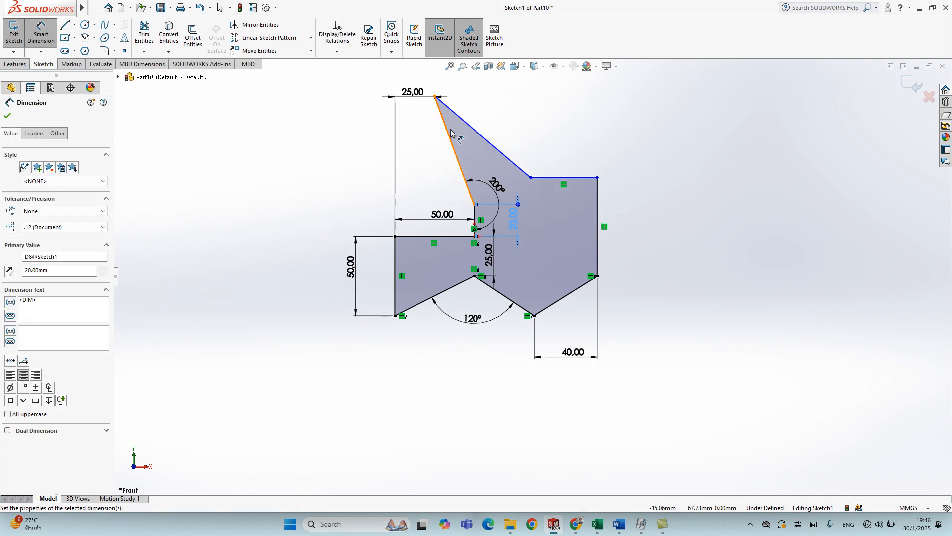
pyautogui.click(458, 161)
pyautogui.click(491, 146)
pyautogui.click(484, 155)
pyautogui.write('#')
pyautogui.press('BackSpace')
pyautogui.press('BackSpace')
pyautogui.write('30')
pyautogui.press('Return')
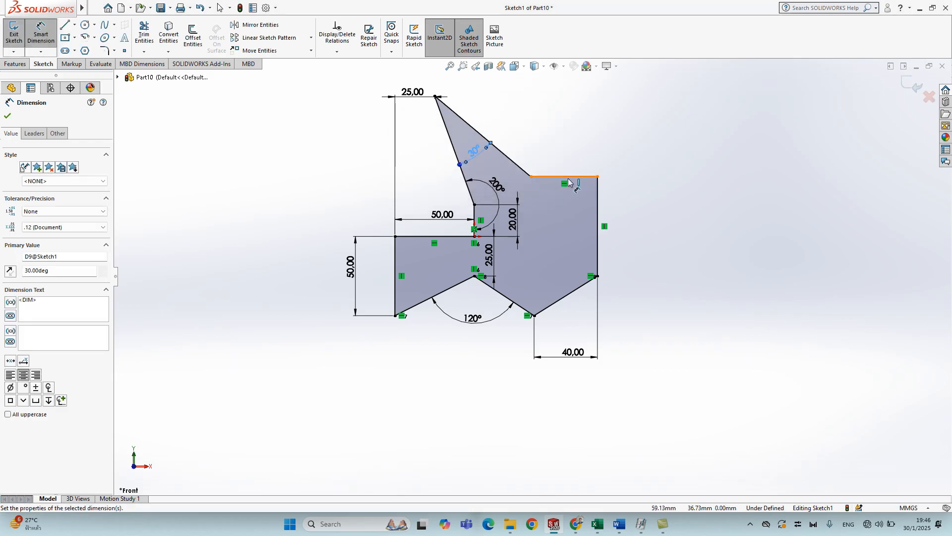
pyautogui.press('Escape')
# Move the short horizontal top edge down along the slanted edge until it is about 28 mm long.
pyautogui.moveTo(585, 181)
pyautogui.mouseDown()
pyautogui.moveTo(585, 156)
pyautogui.moveTo(598, 187)
pyautogui.moveTo(632, 217)
pyautogui.moveTo(610, 168)
pyautogui.moveTo(637, 242)
pyautogui.moveTo(623, 196)
pyautogui.moveTo(624, 217)
pyautogui.mouseUp()
pyautogui.moveTo(624, 220); pyautogui.dragTo(602, 196)
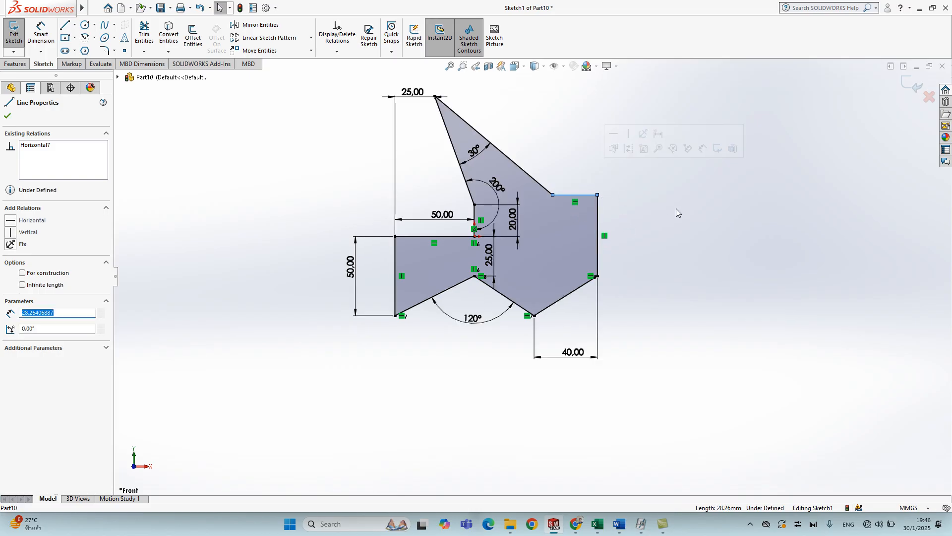
pyautogui.click(640, 208)
# Add a vertical relation between the short top edge's left vertex and the lowest right-hand vertex of the profile.
pyautogui.scroll(-3, 563, 200)
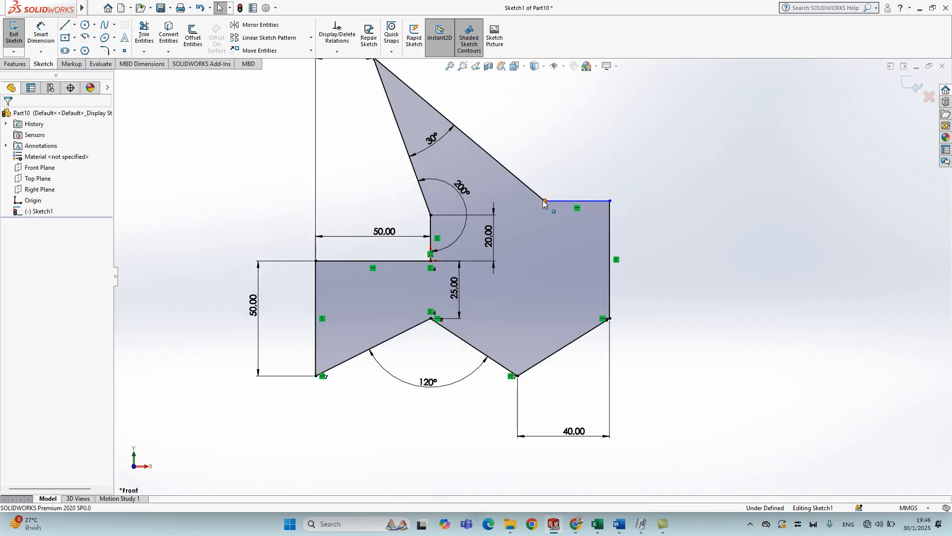
pyautogui.click(545, 201)
pyautogui.keyDown('ctrl'); pyautogui.click(517, 376); pyautogui.keyUp('ctrl')
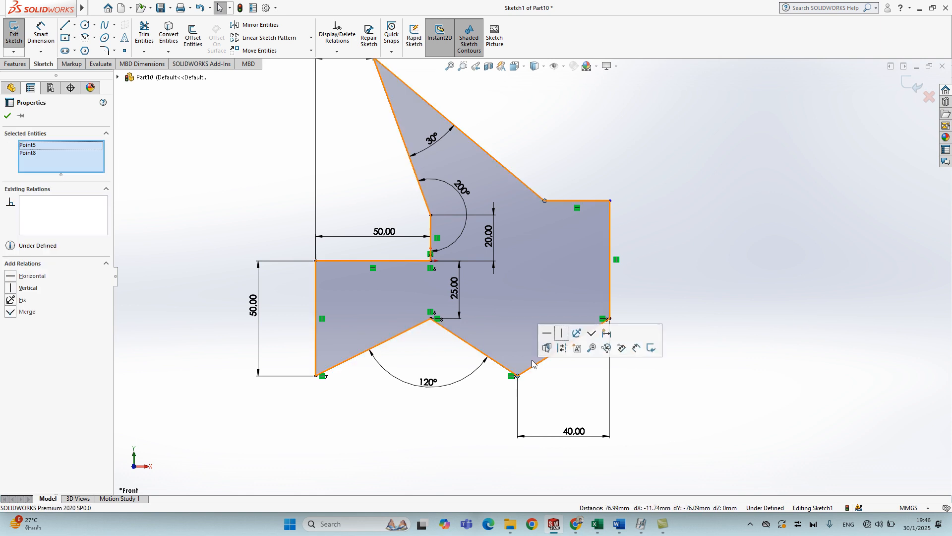
pyautogui.click(564, 335)
pyautogui.click(724, 187)
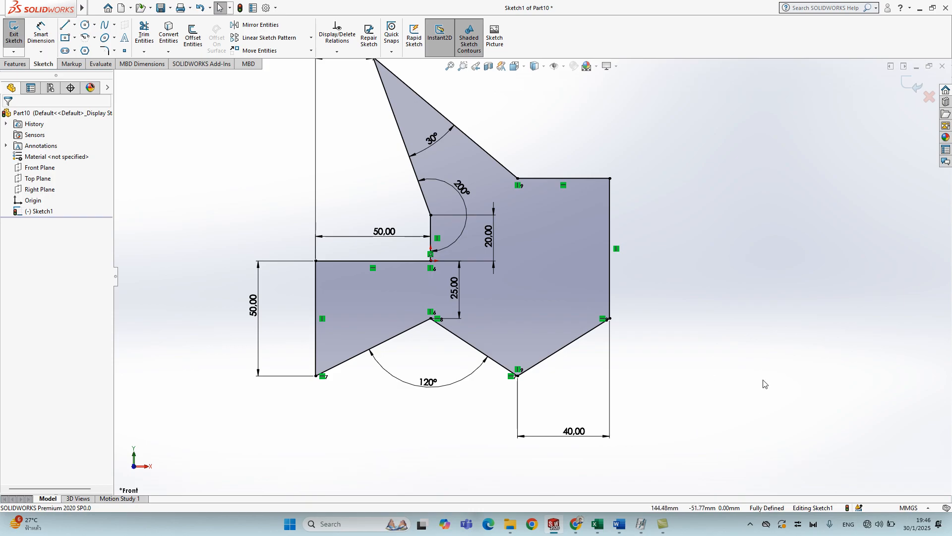
pyautogui.scroll(1, 641, 300)
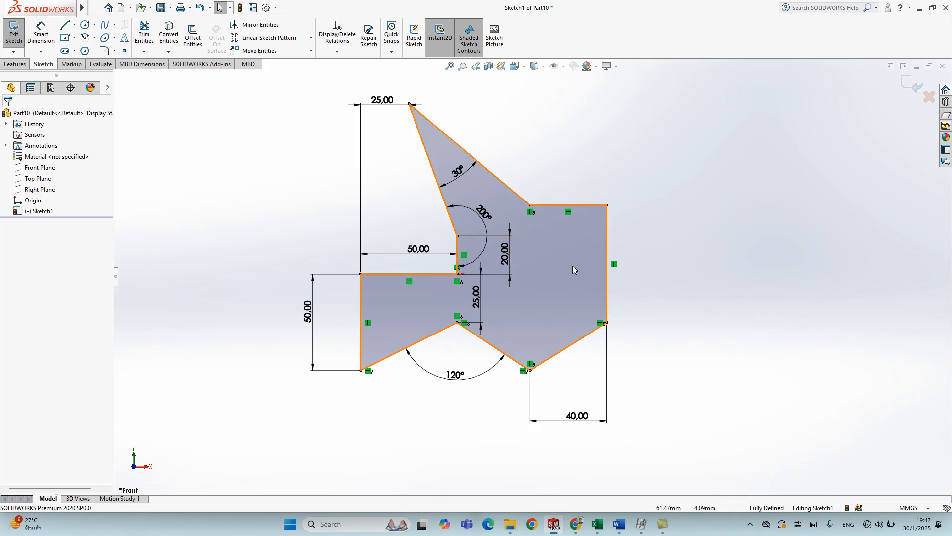
pyautogui.click(115, 52)
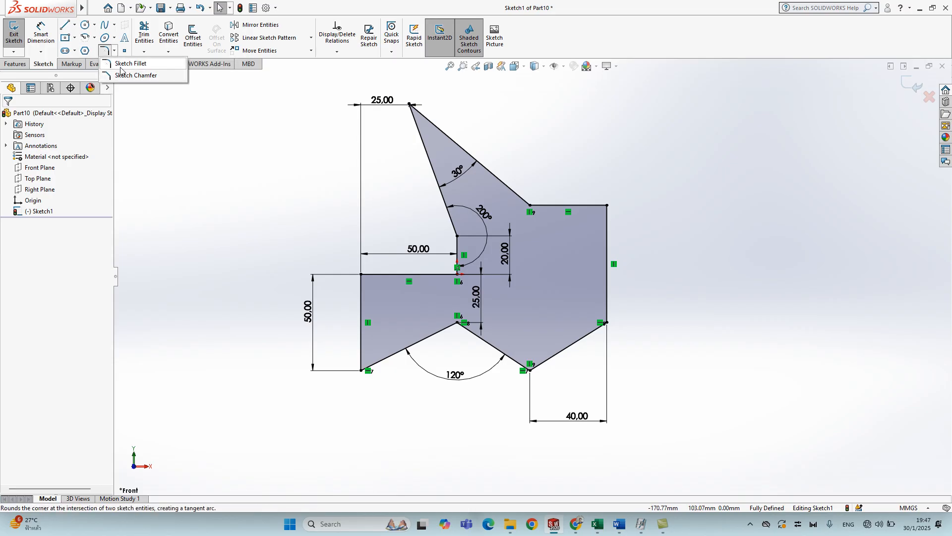
pyautogui.click(217, 183)
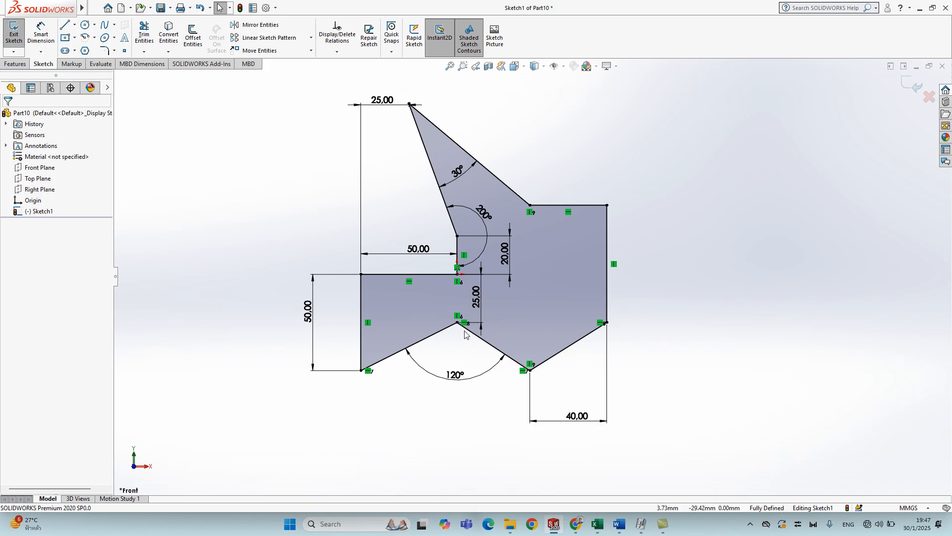
# Round both ends of the profile's tall vertical edge, at the short top edge and the lower slanted edge, with 20 mm sketch fillets.
pyautogui.click(114, 51)
pyautogui.click(127, 63)
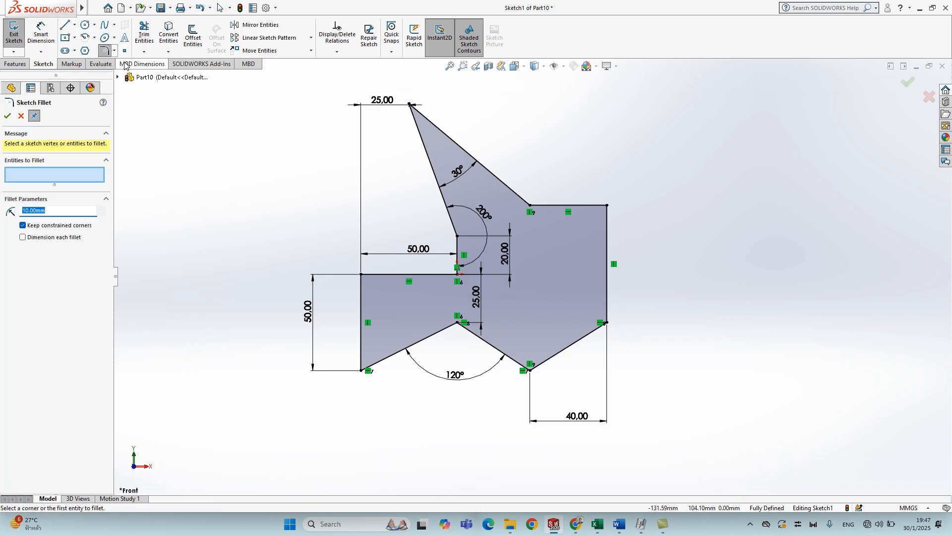
pyautogui.click(584, 206)
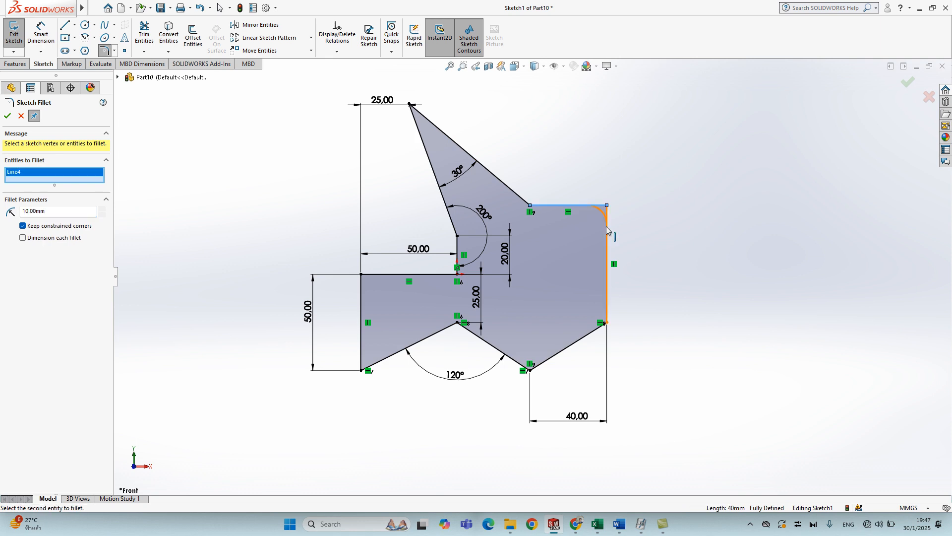
pyautogui.click(609, 249)
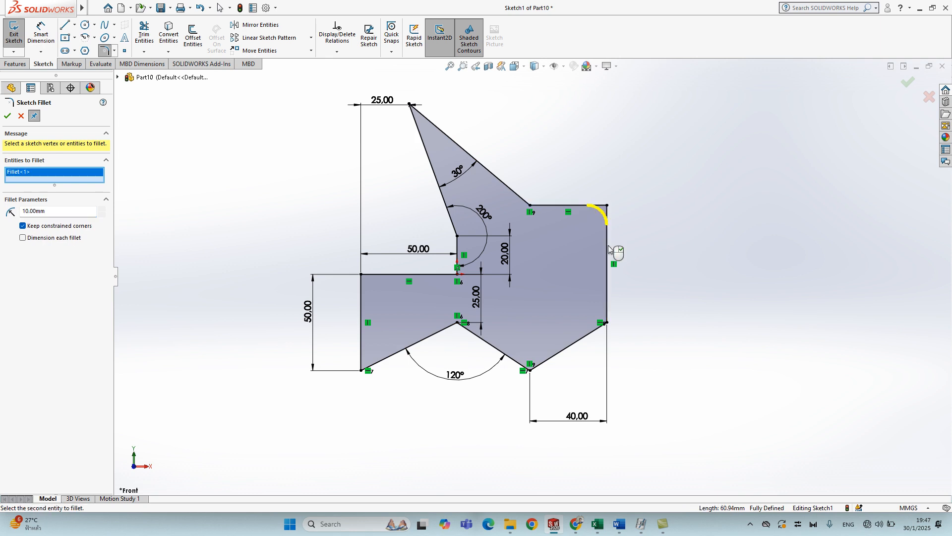
pyautogui.moveTo(52, 210); pyautogui.dragTo(16, 210)
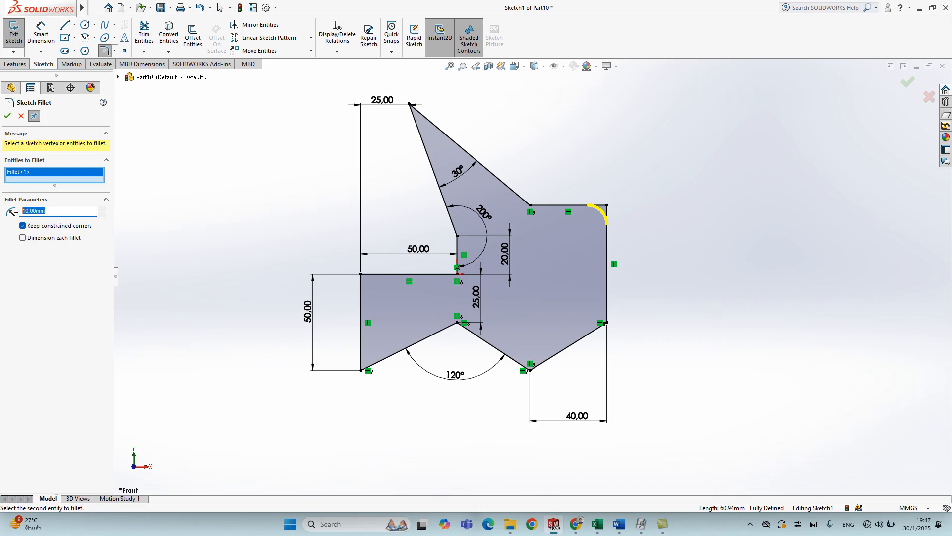
pyautogui.write('@W')
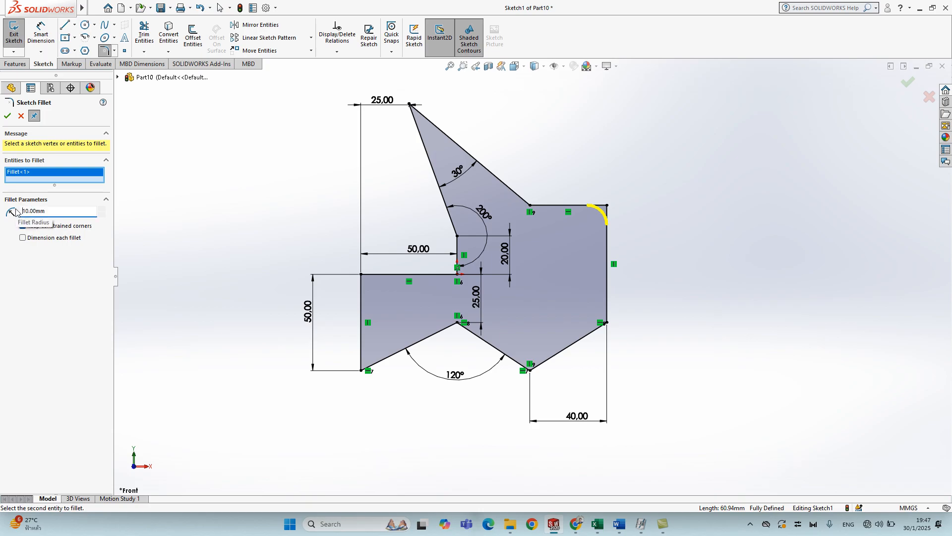
pyautogui.moveTo(51, 210); pyautogui.dragTo(12, 210)
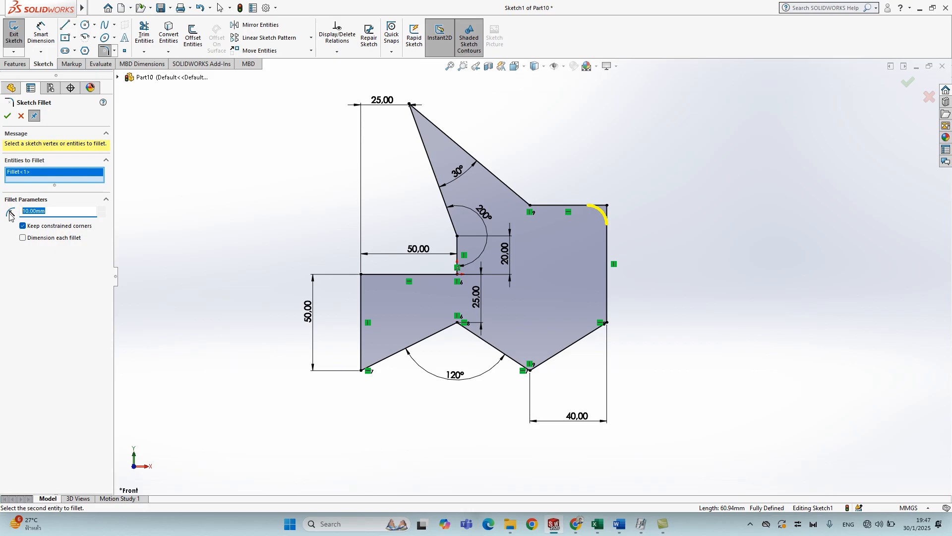
pyautogui.write('20')
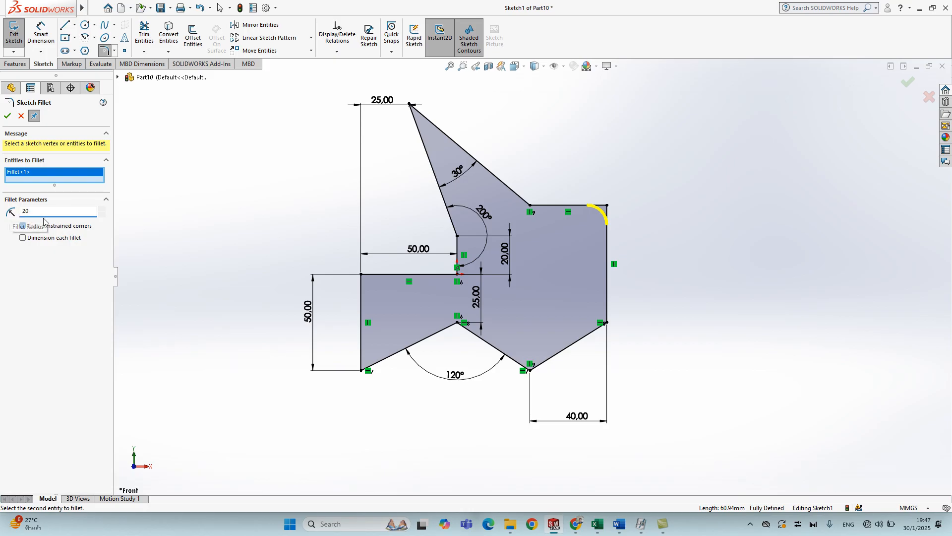
pyautogui.click(8, 115)
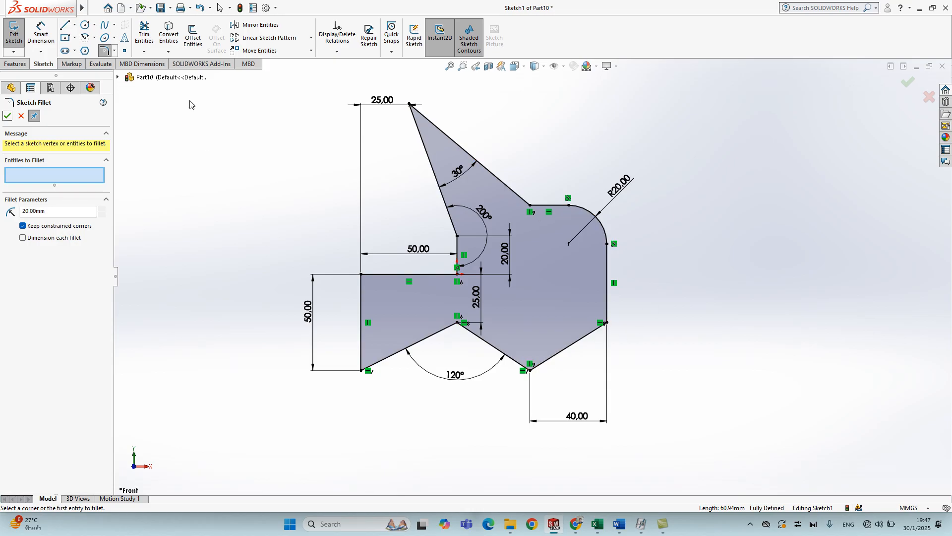
pyautogui.click(590, 336)
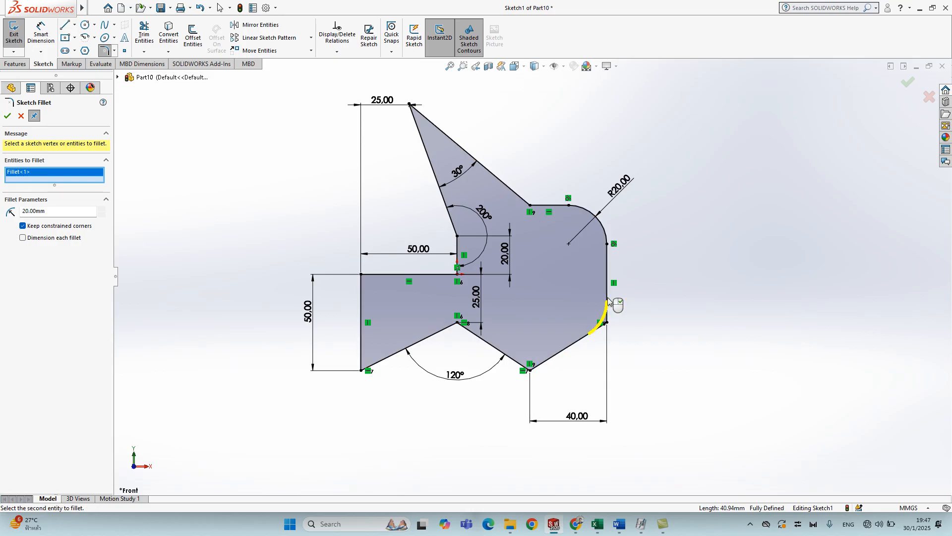
pyautogui.click(7, 115)
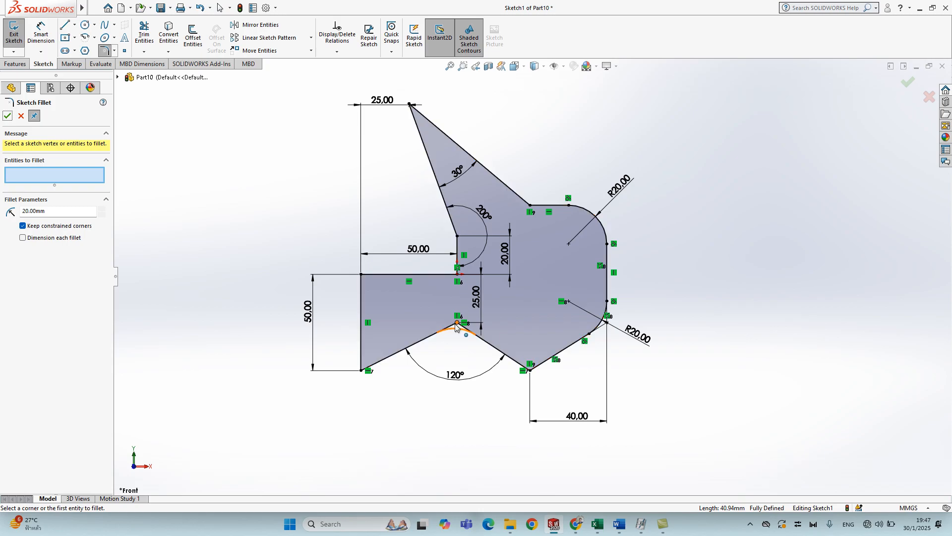
# Round the corner of the 120° notch on the profile's underside with a 15 mm sketch fillet.
pyautogui.click(434, 334)
pyautogui.click(474, 333)
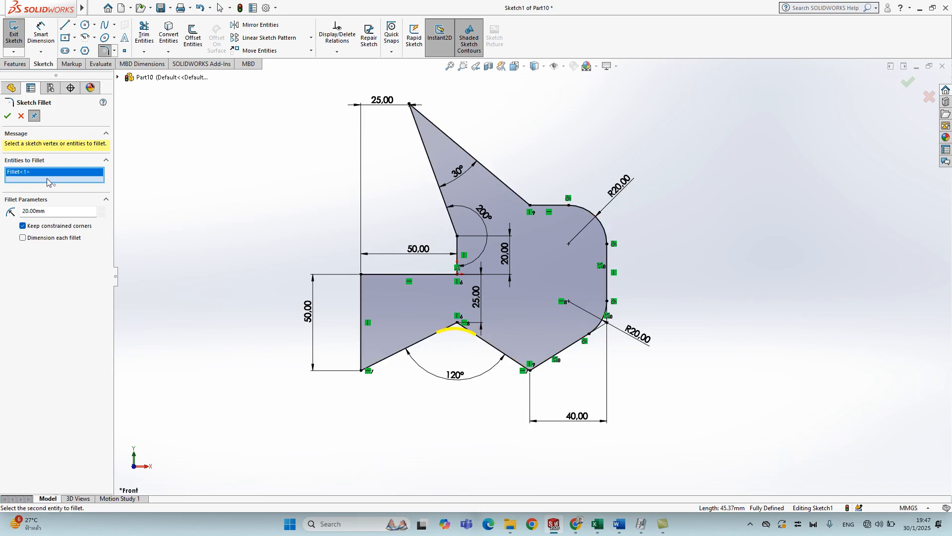
pyautogui.moveTo(46, 211); pyautogui.dragTo(13, 212)
pyautogui.write('15')
pyautogui.press('Return')
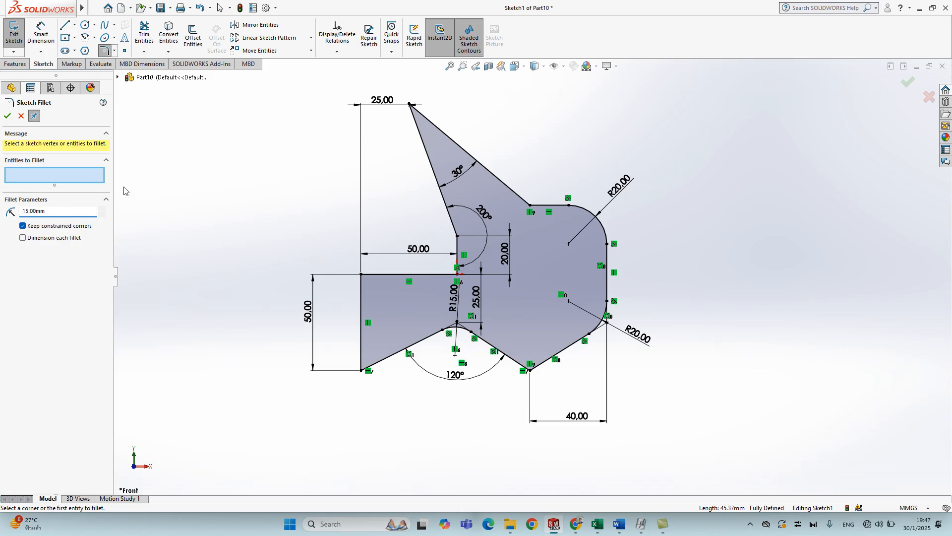
# Round the inner corner at the origin, between the horizontal edge and the 20 mm vertical edge, with a 15 mm sketch fillet.
pyautogui.click(444, 273)
pyautogui.click(458, 262)
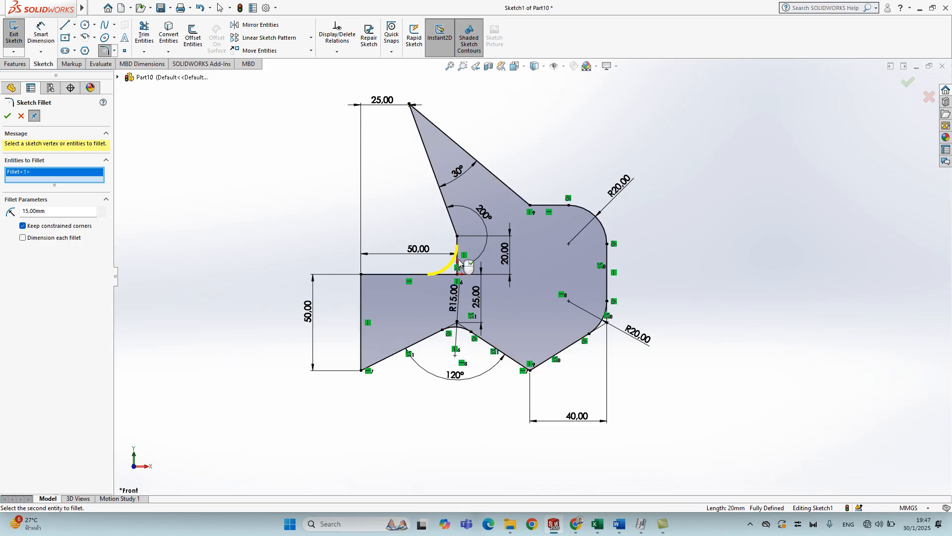
pyautogui.scroll(3, 659, 303)
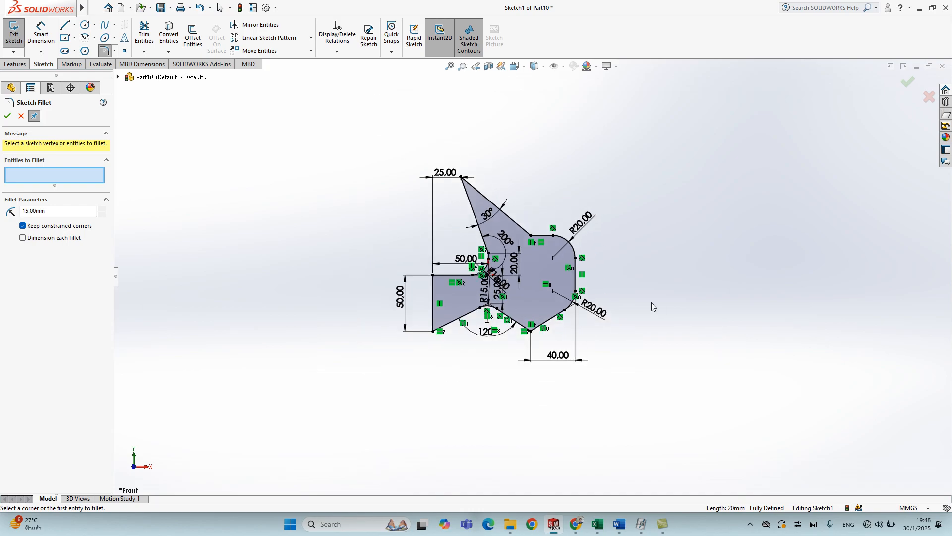
# Round the corner between the long slanted edge and the short top edge with a 20 mm sketch fillet and finish filleting.
pyautogui.scroll(-5, 561, 249)
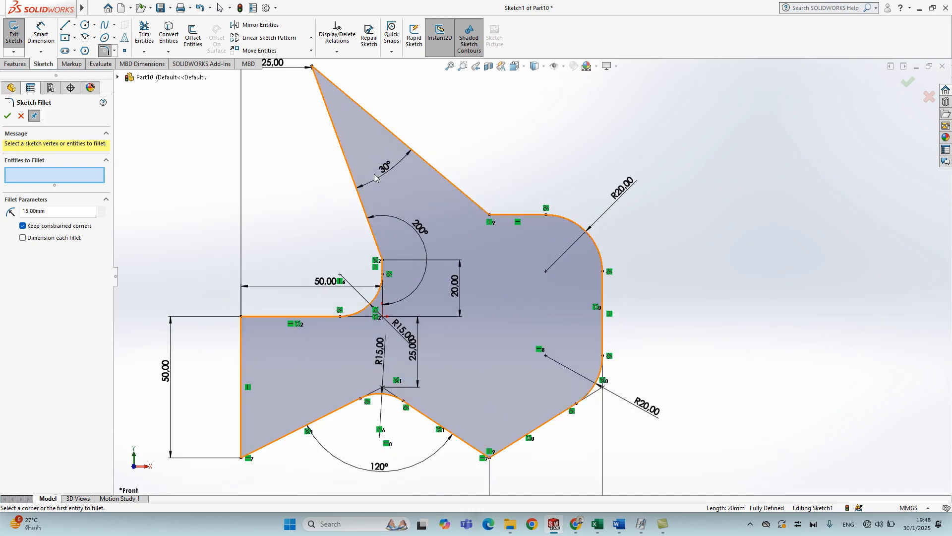
pyautogui.click(454, 186)
pyautogui.click(511, 218)
pyautogui.doubleClick(54, 210)
pyautogui.write('20')
pyautogui.press('Return')
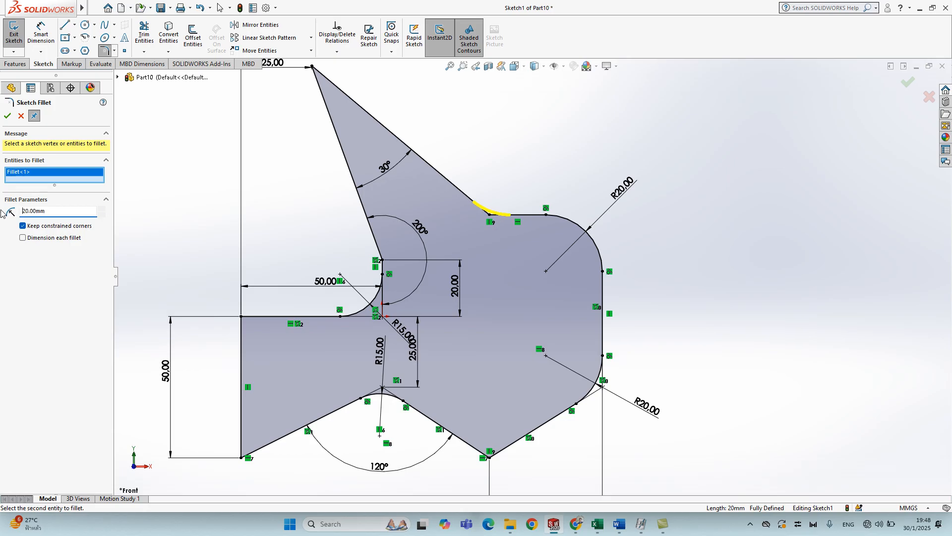
pyautogui.scroll(5, 531, 293)
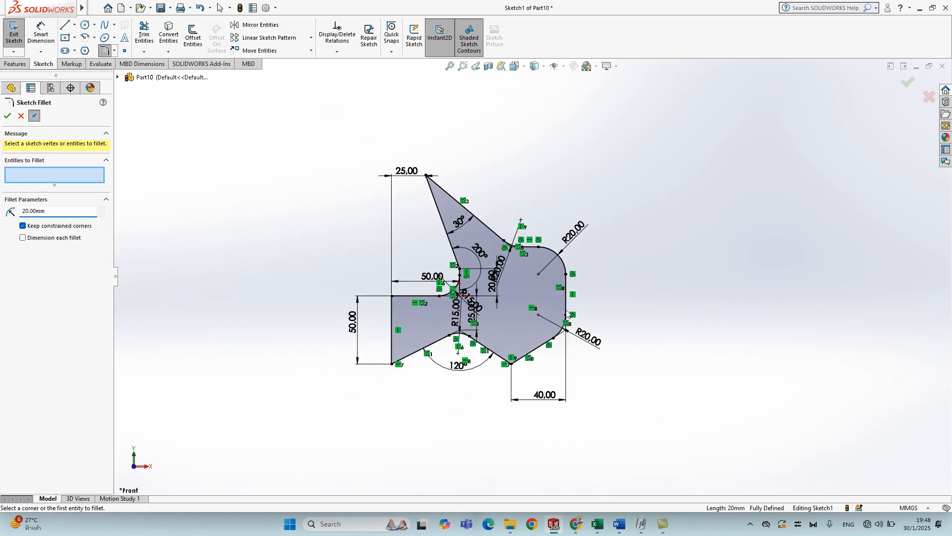
pyautogui.scroll(-2, 541, 323)
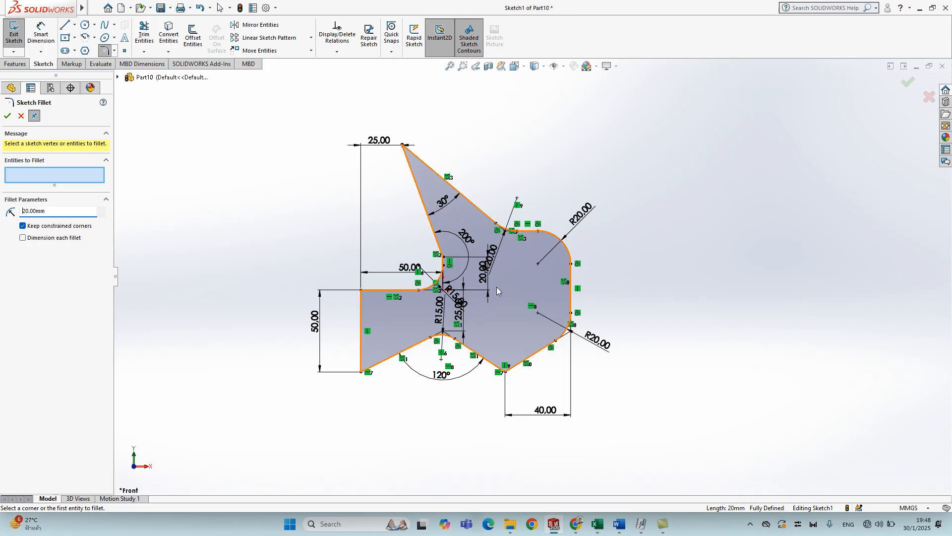
pyautogui.click(7, 115)
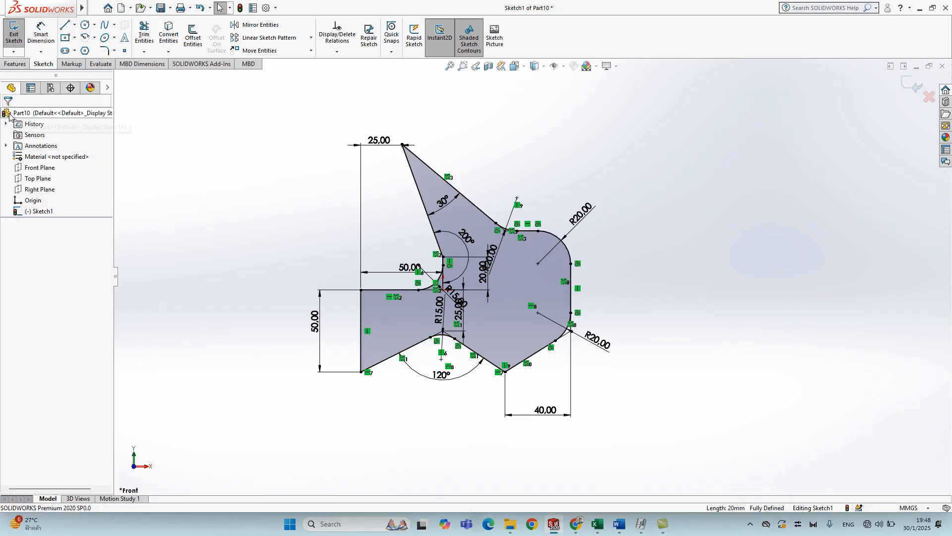
# Extrude the filleted profile 10 mm blind from the sketch plane, inspect the solid, and undo the extrusion.
pyautogui.click(23, 64)
pyautogui.click(18, 34)
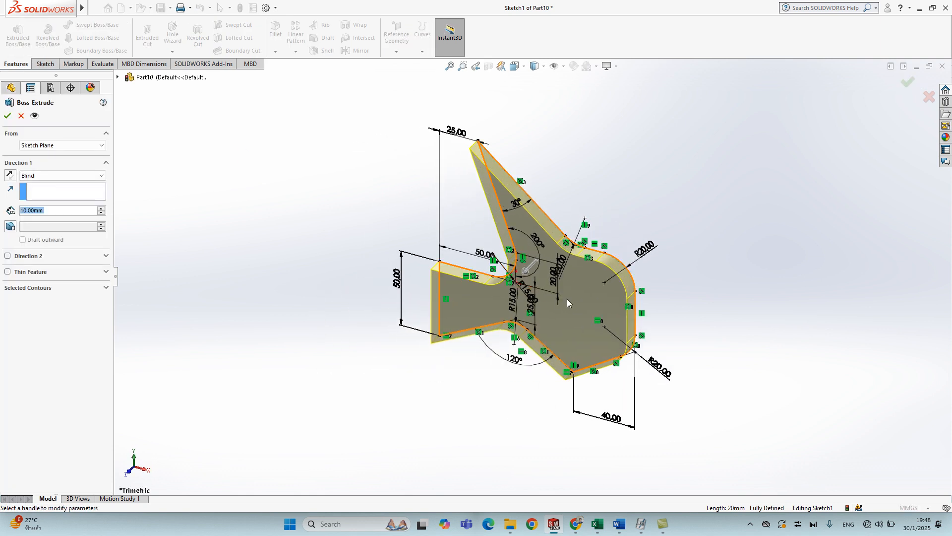
pyautogui.click(7, 115)
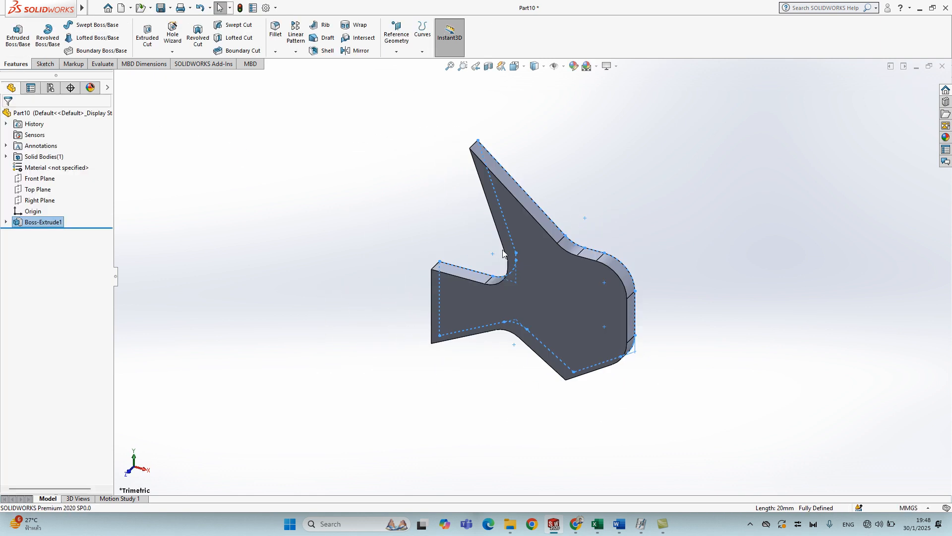
pyautogui.moveTo(575, 308); pyautogui.dragTo(553, 395, button='middle')
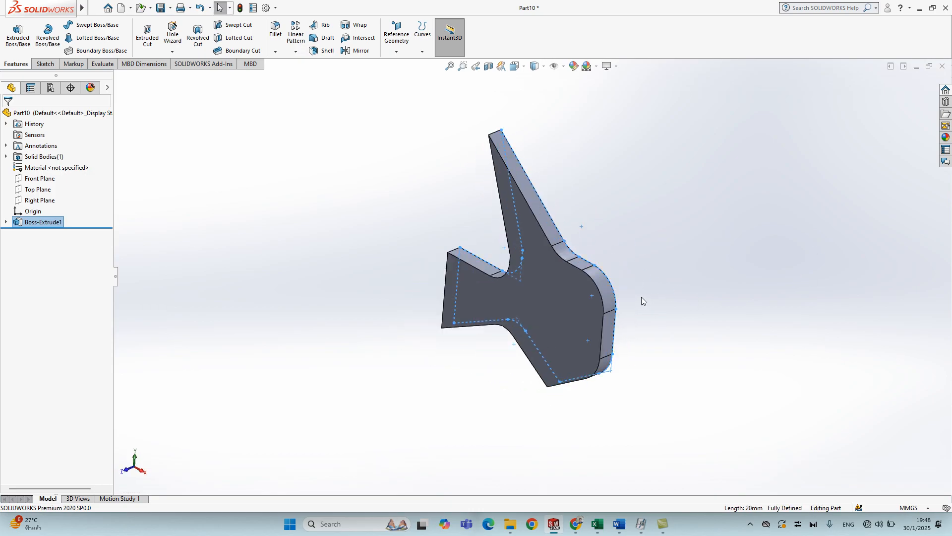
pyautogui.hotkey('ctrl', 'z')
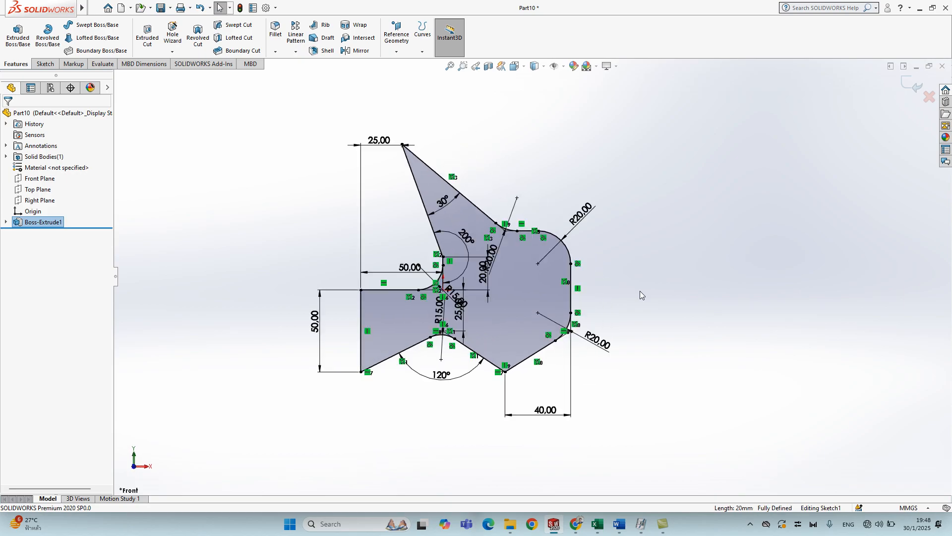